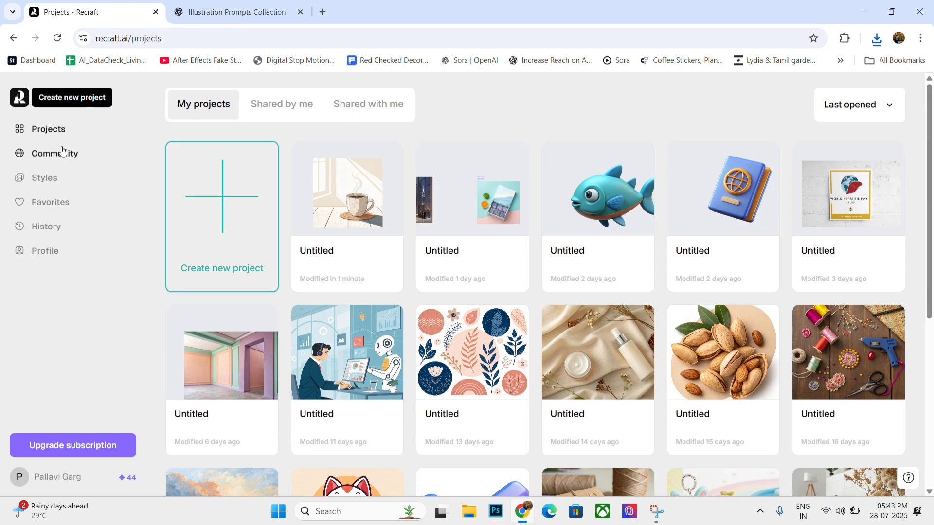
Create a new Recraft project, then copy the "Milo's Picnic Prep" panel prompt from the ChatGPT conversation.
{"action": "left_click", "coordinate": [57, 101]}
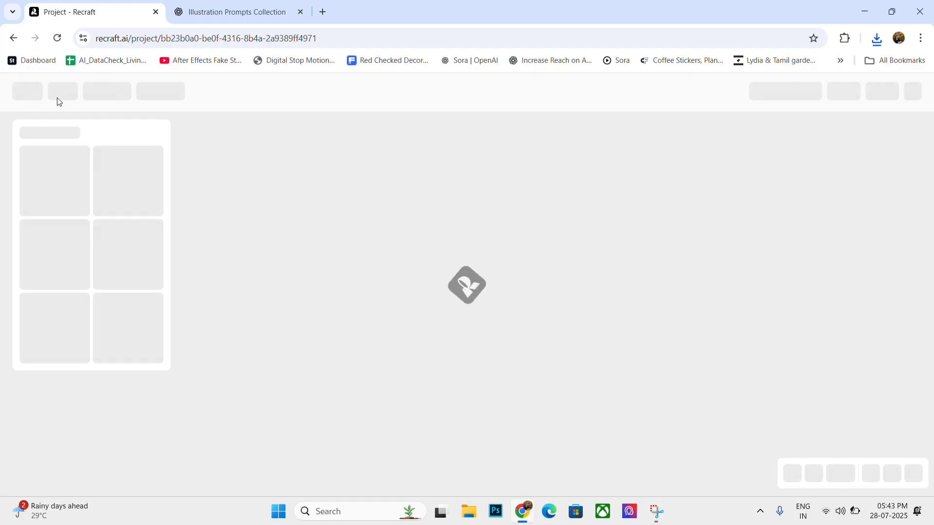
{"action": "left_click", "coordinate": [203, 5]}
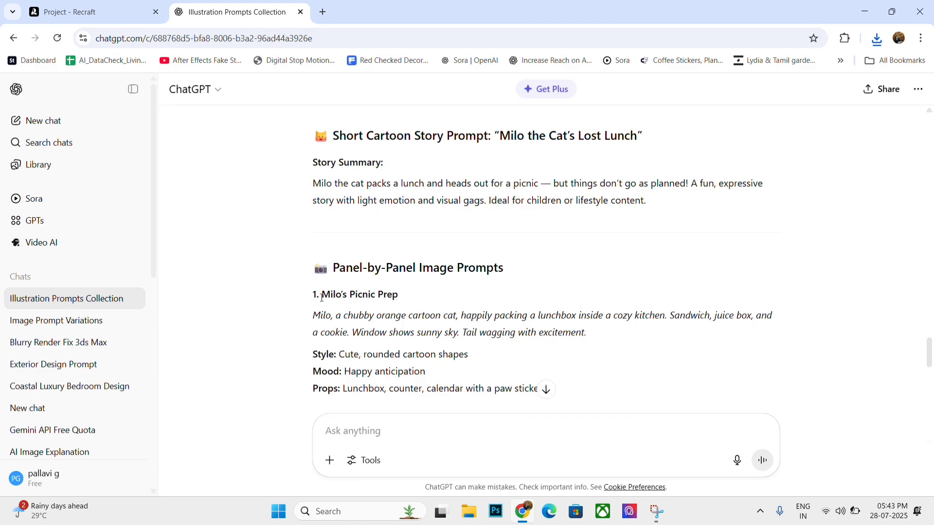
{"action": "left_click_drag", "start_coordinate": [323, 297], "coordinate": [560, 389]}
{"action": "key", "text": "ctrl+c"}
{"action": "scroll", "coordinate": [559, 390], "scroll_direction": "down", "scroll_amount": 2}
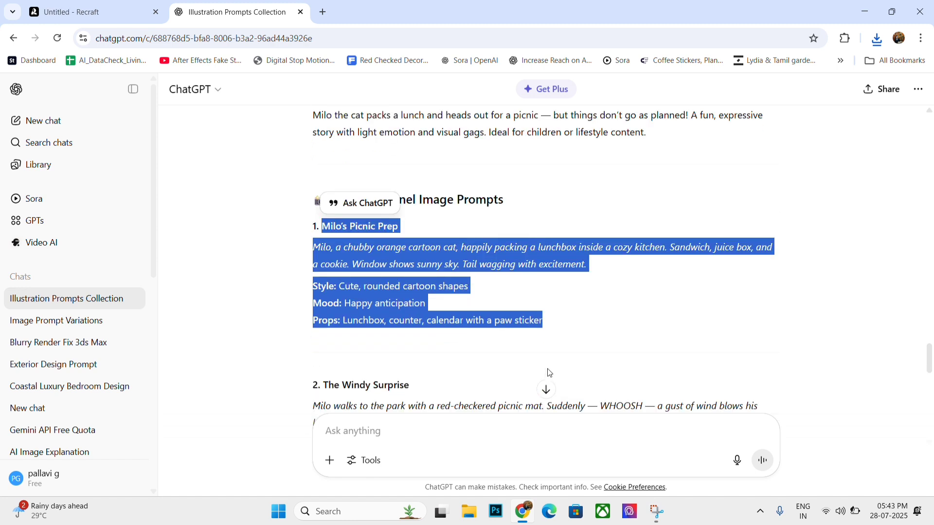
Return to the Recraft project, add a new image and insert the copied "Milo's Picnic Prep" text as its prompt.
{"action": "left_click", "coordinate": [63, 4]}
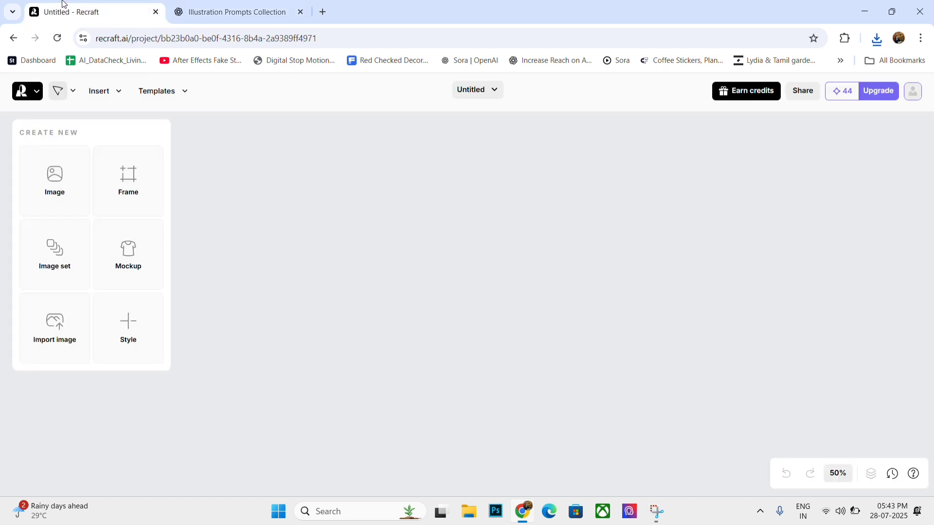
{"action": "left_click", "coordinate": [67, 183]}
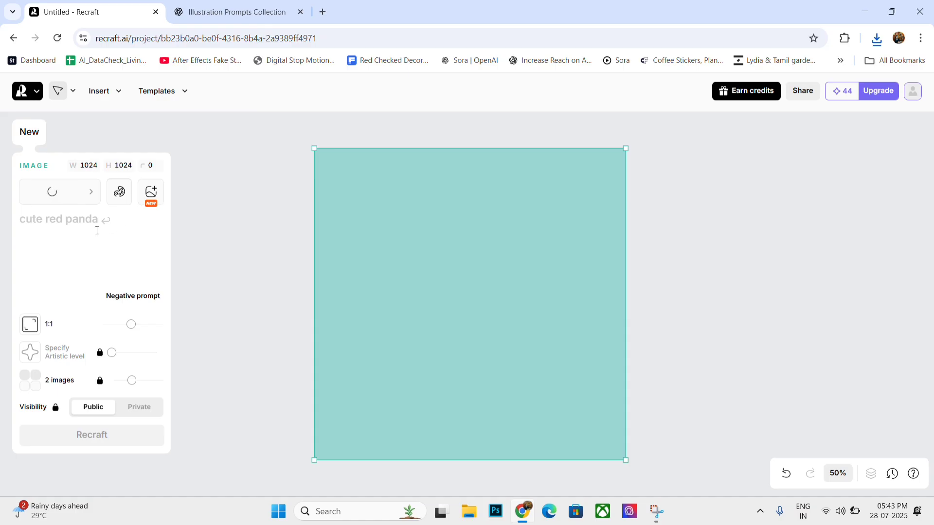
{"action": "key", "text": "ctrl+v"}
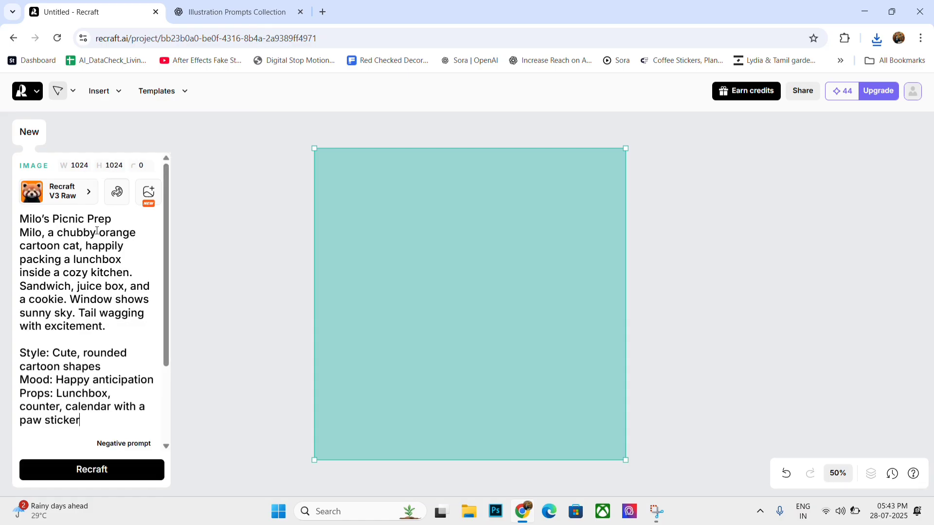
{"action": "scroll", "coordinate": [97, 230], "scroll_direction": "down", "scroll_amount": 2}
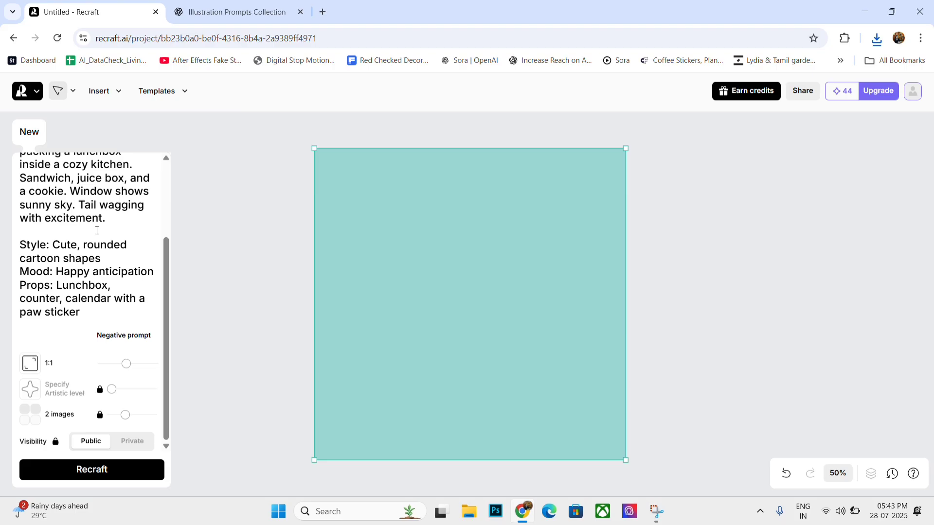
{"action": "scroll", "coordinate": [82, 299], "scroll_direction": "up", "scroll_amount": 2}
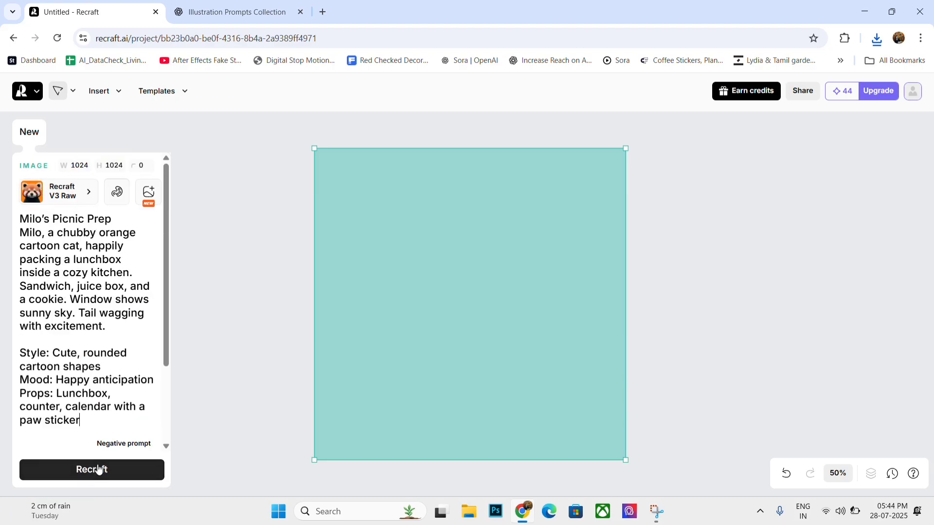
Filter the curated styles to Illustration, apply the Illustration style and generate the picnic prep images.
{"action": "left_click", "coordinate": [84, 199]}
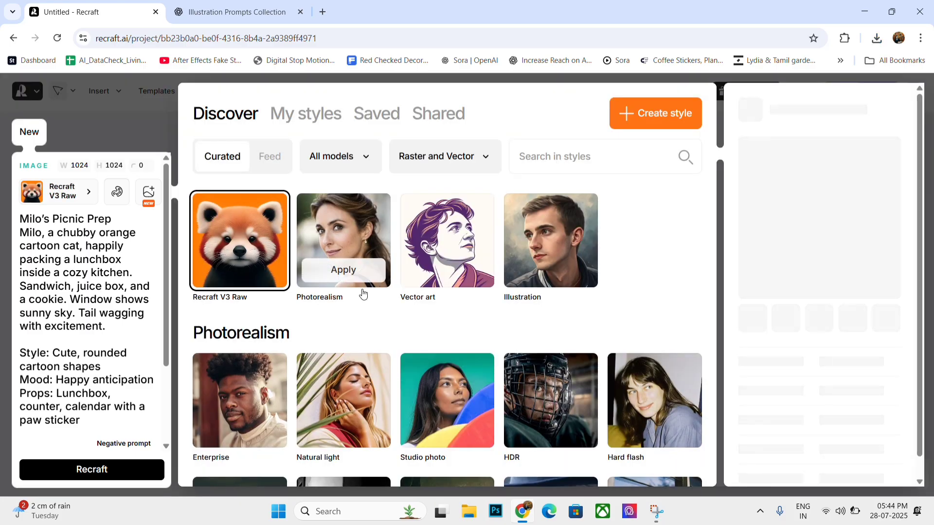
{"action": "scroll", "coordinate": [361, 294], "scroll_direction": "down", "scroll_amount": 3}
{"action": "scroll", "coordinate": [360, 294], "scroll_direction": "up", "scroll_amount": 3}
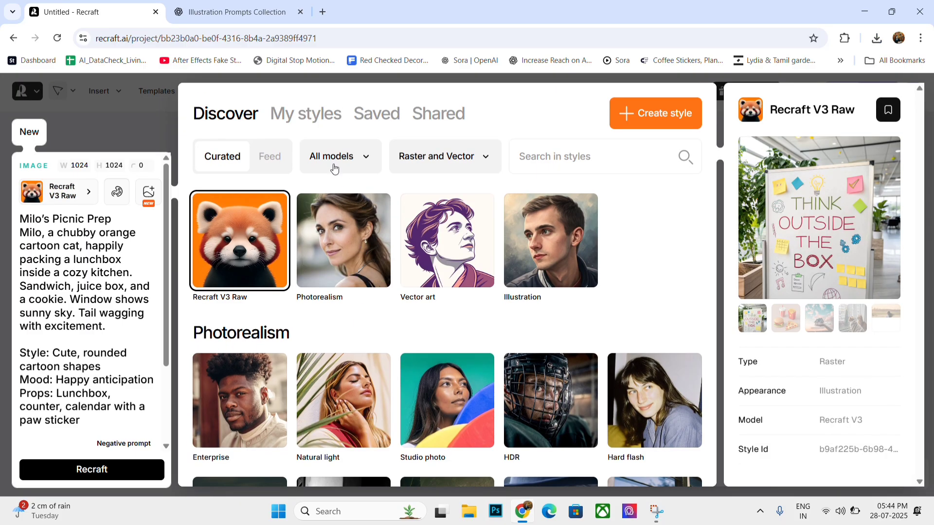
{"action": "left_click", "coordinate": [441, 161]}
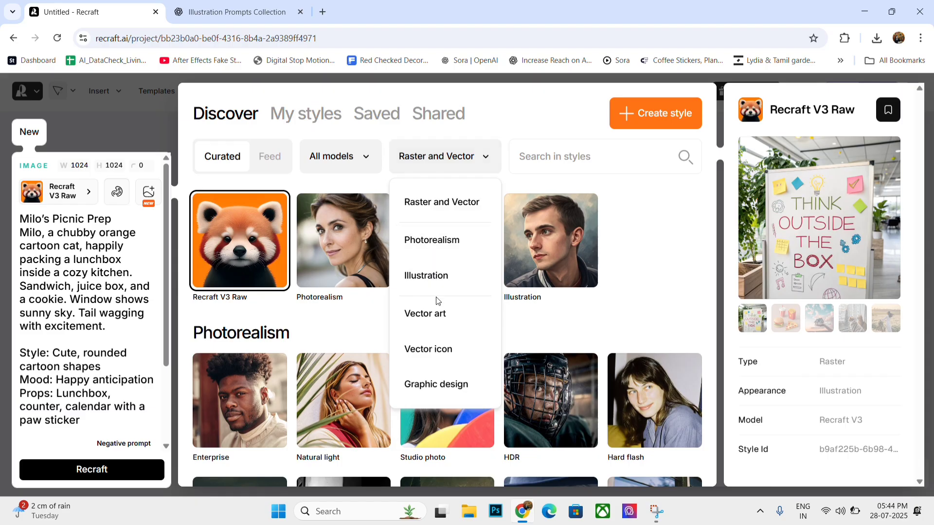
{"action": "left_click", "coordinate": [431, 276]}
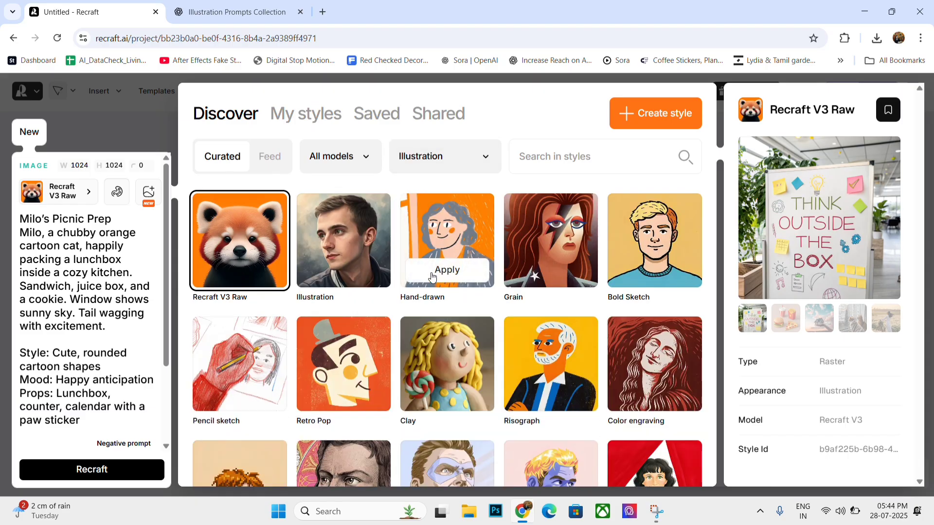
{"action": "left_click", "coordinate": [341, 271]}
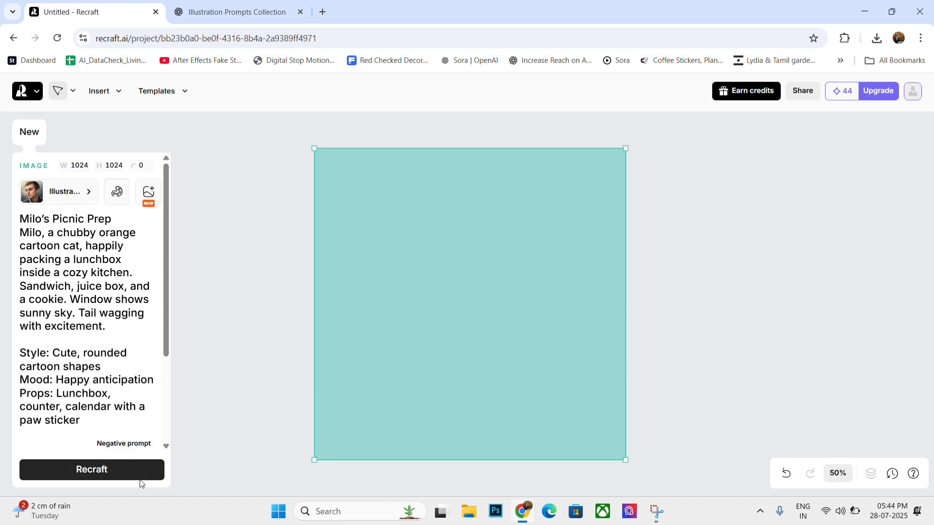
{"action": "left_click", "coordinate": [140, 479]}
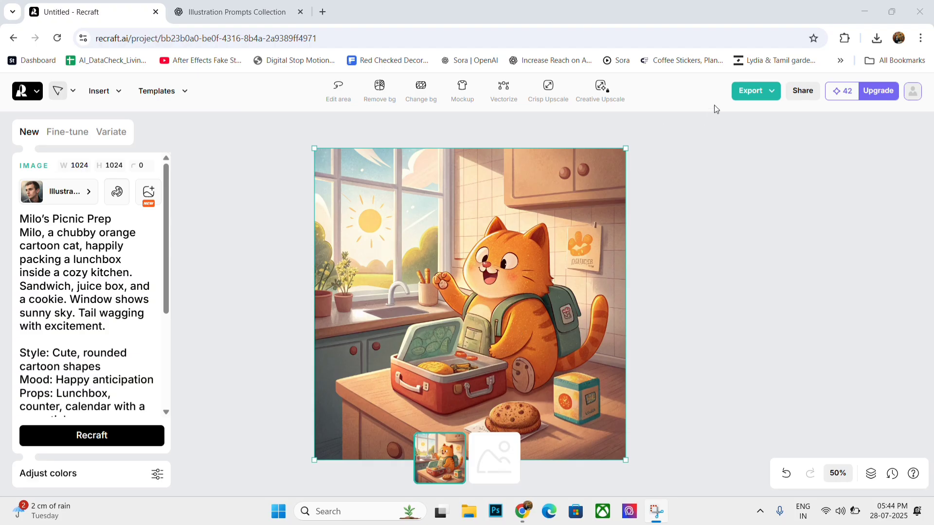
Export the first generated picnic prep image as a JPG.
{"action": "left_click", "coordinate": [772, 97]}
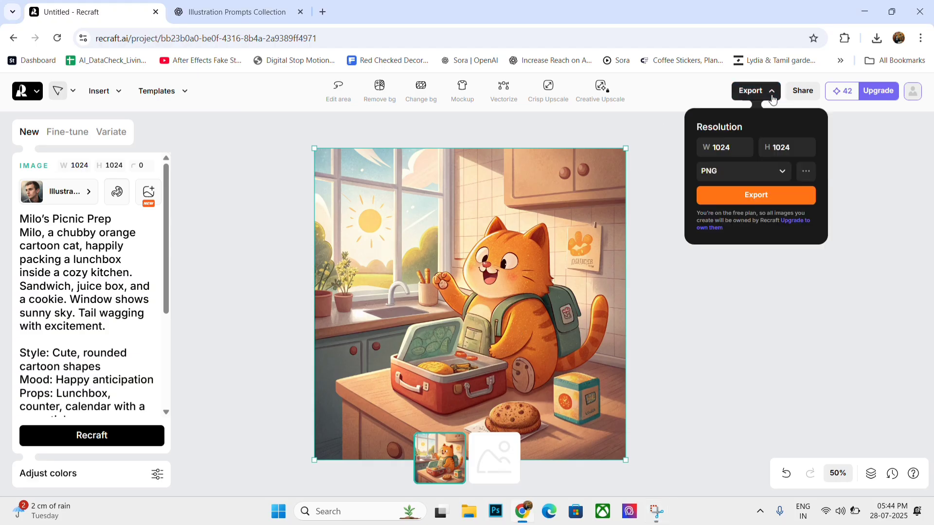
{"action": "left_click", "coordinate": [726, 174]}
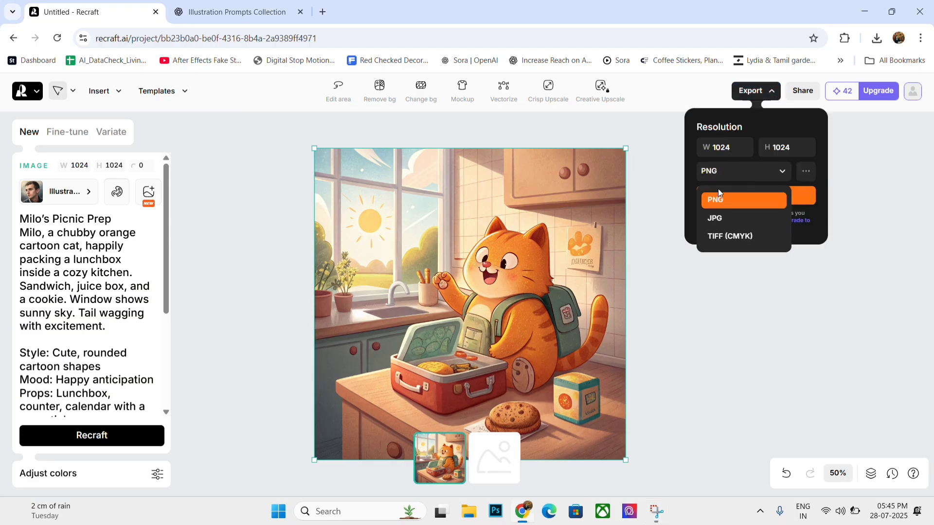
{"action": "left_click", "coordinate": [713, 223]}
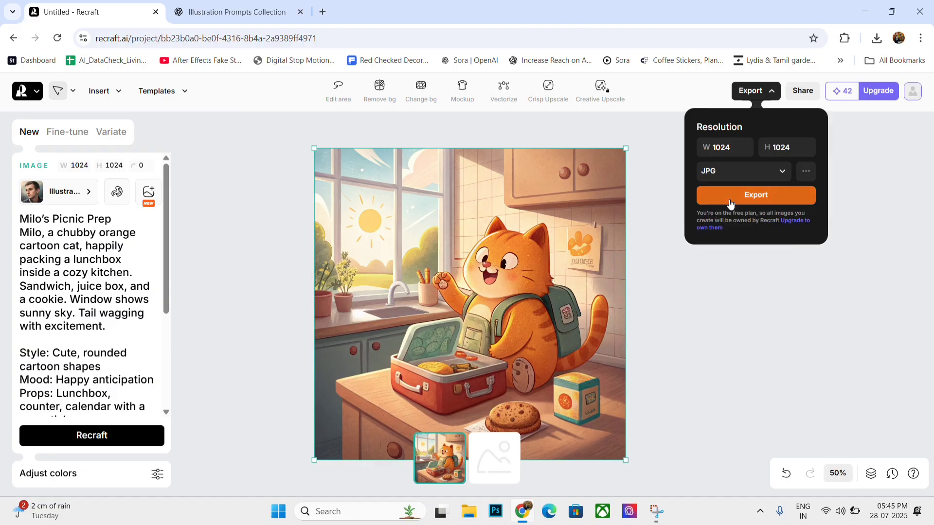
{"action": "left_click", "coordinate": [730, 199]}
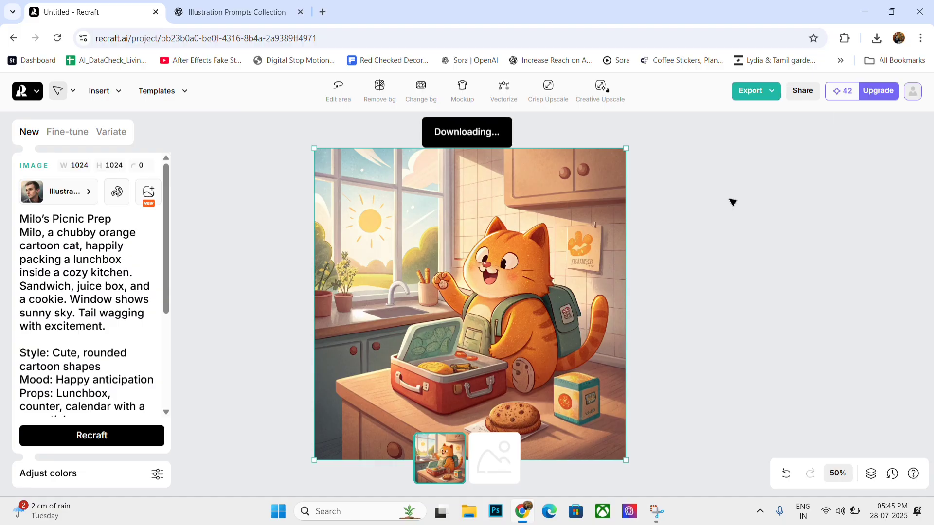
Inspect the first picnic prep image up close, then select the second variation and export it as a JPG.
{"action": "scroll", "coordinate": [494, 314], "scroll_direction": "up", "scroll_amount": 5}
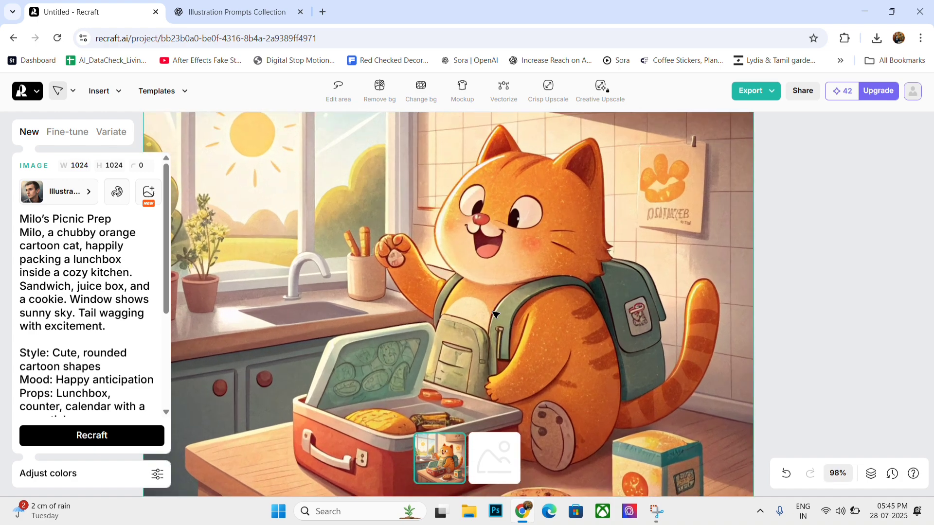
{"action": "scroll", "coordinate": [495, 314], "scroll_direction": "down", "scroll_amount": 5}
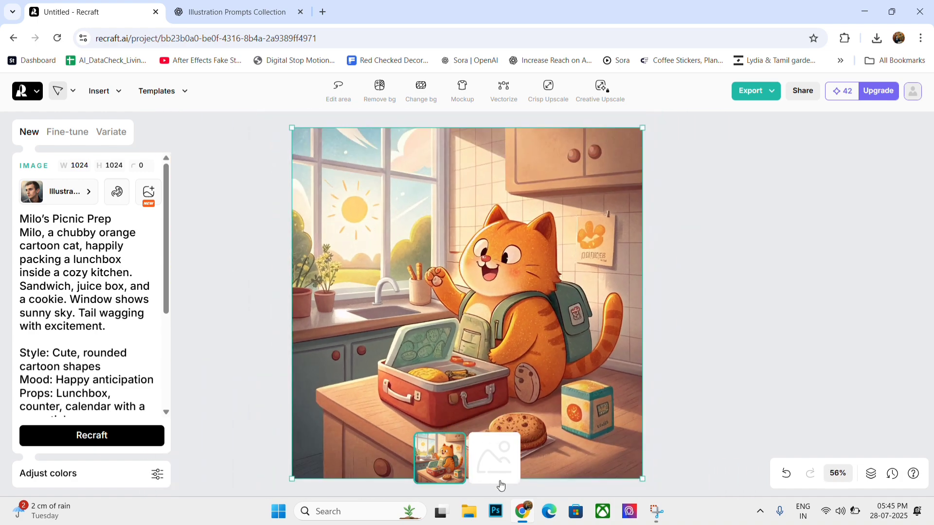
{"action": "left_click", "coordinate": [497, 477]}
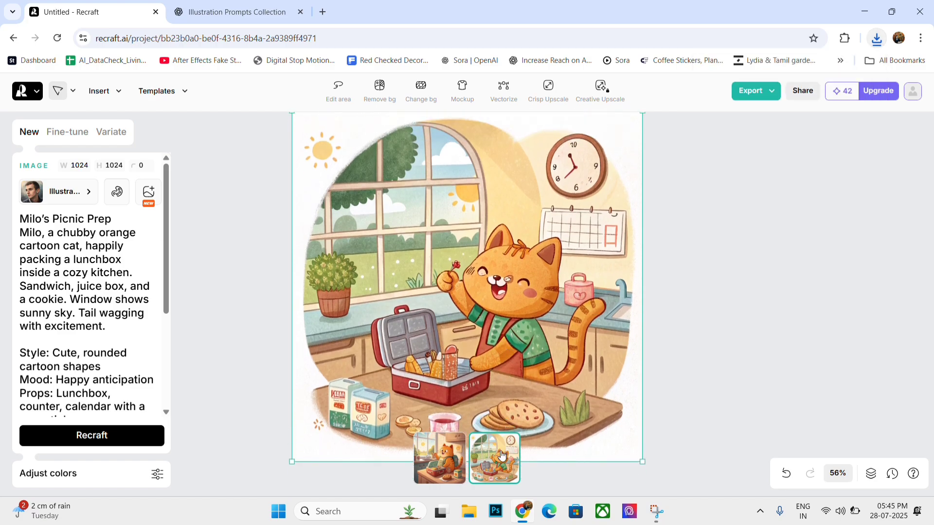
{"action": "left_click", "coordinate": [766, 91]}
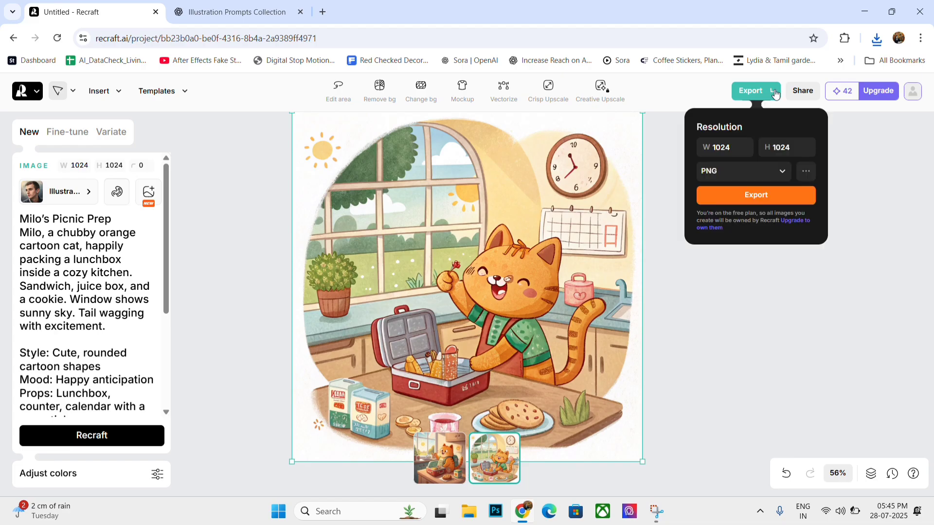
{"action": "left_click", "coordinate": [737, 178]}
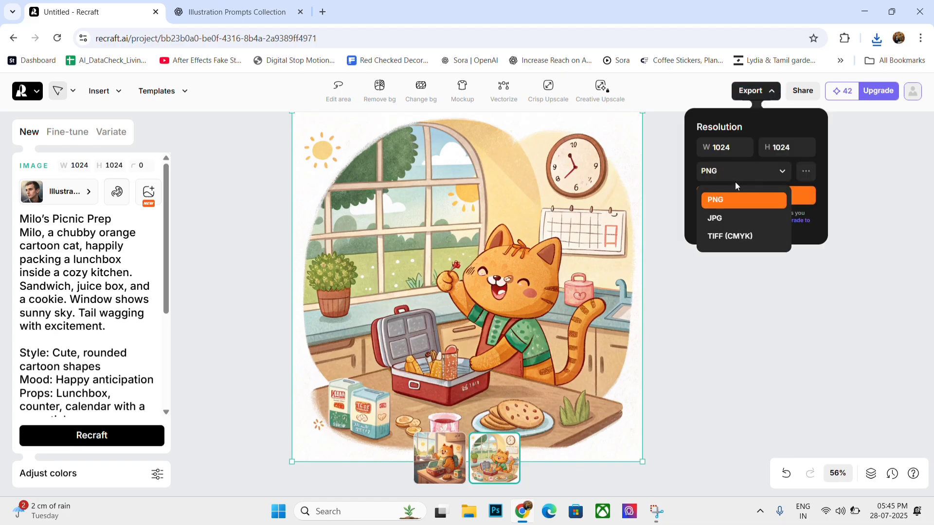
{"action": "left_click", "coordinate": [729, 218]}
{"action": "left_click", "coordinate": [741, 197]}
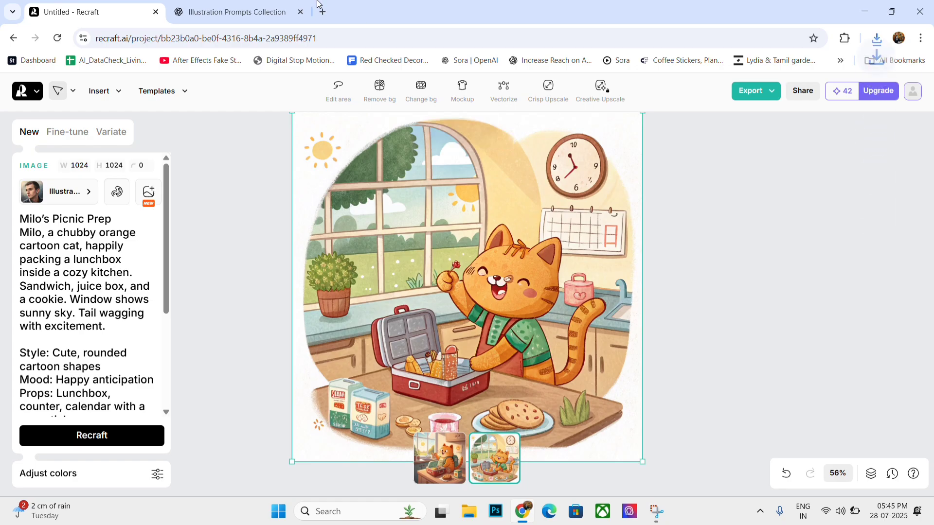
Switch to the ChatGPT conversation and copy the full "The Windy Surprise" panel prompt, from its title through the style tip.
{"action": "left_click", "coordinate": [233, 11]}
{"action": "scroll", "coordinate": [403, 297], "scroll_direction": "down", "scroll_amount": 1}
{"action": "scroll", "coordinate": [403, 297], "scroll_direction": "down", "scroll_amount": 3}
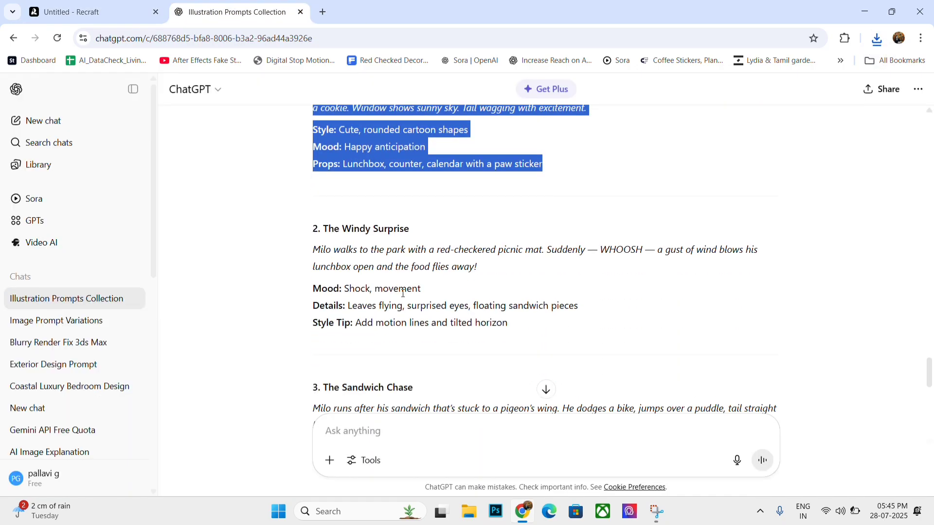
{"action": "double_click", "coordinate": [316, 200]}
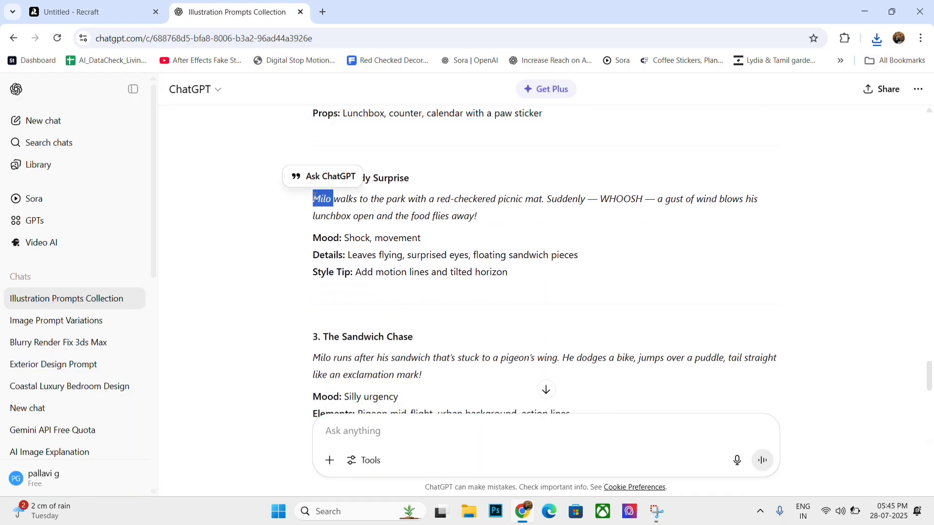
{"action": "left_click", "coordinate": [398, 205]}
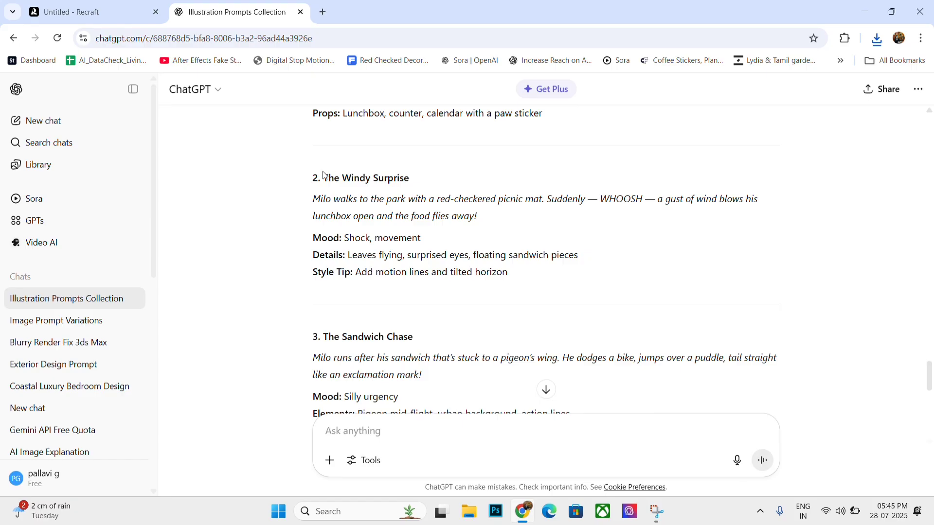
{"action": "left_click_drag", "start_coordinate": [323, 175], "coordinate": [515, 277]}
{"action": "key", "text": "ctrl+c"}
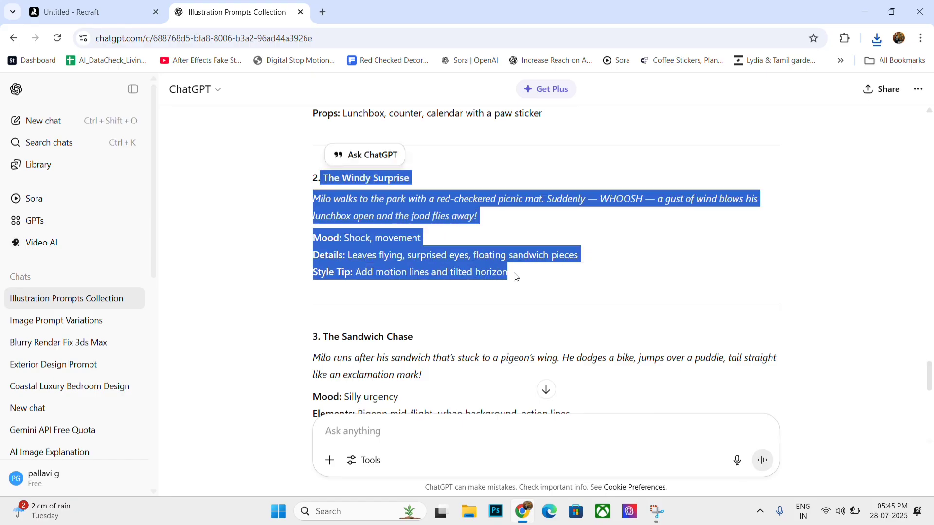
Return to Recraft, replace the image prompt with the copied "The Windy Surprise" text and generate the images.
{"action": "left_click", "coordinate": [115, 3]}
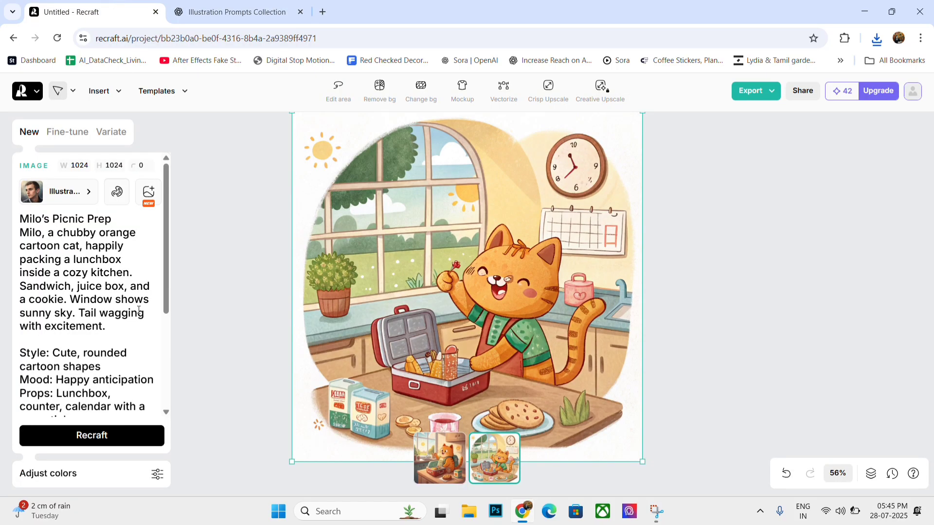
{"action": "key", "text": "ctrl+a"}
{"action": "key", "text": "ctrl+v"}
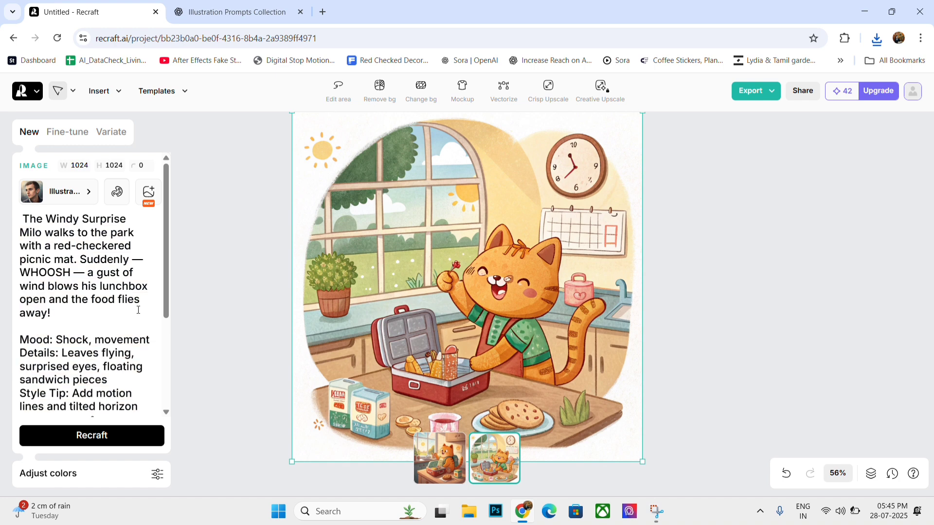
{"action": "scroll", "coordinate": [138, 309], "scroll_direction": "down", "scroll_amount": 3}
{"action": "left_click", "coordinate": [100, 435]}
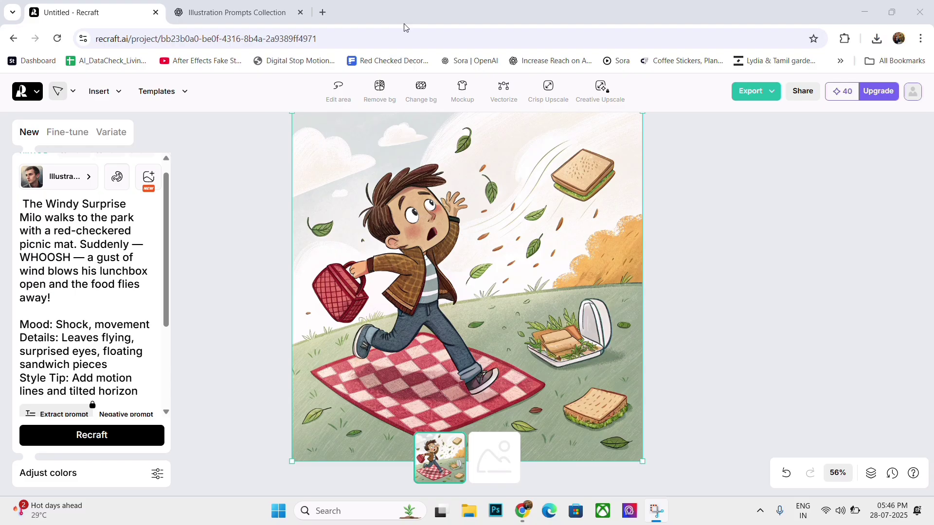
View both generated variations of "The Windy Surprise" and check them against the prompt text.
{"action": "left_click", "coordinate": [504, 461]}
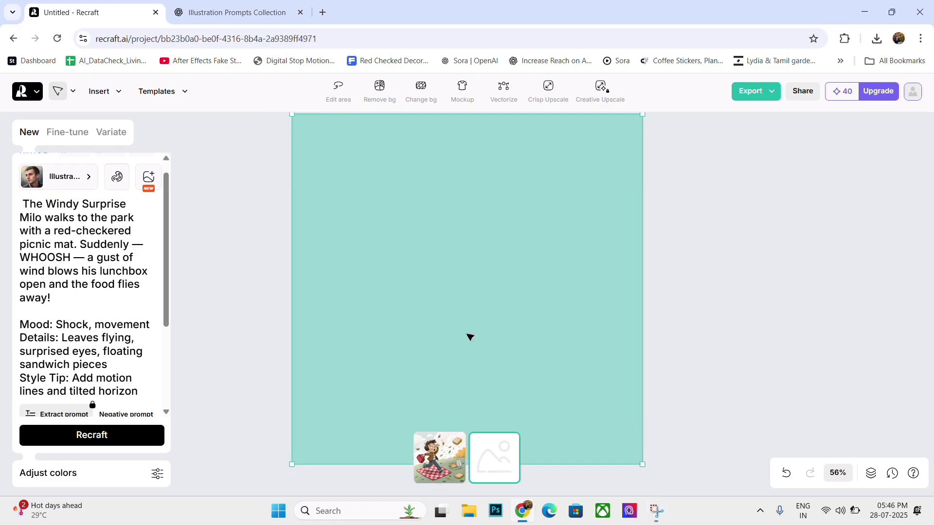
{"action": "left_click", "coordinate": [443, 462]}
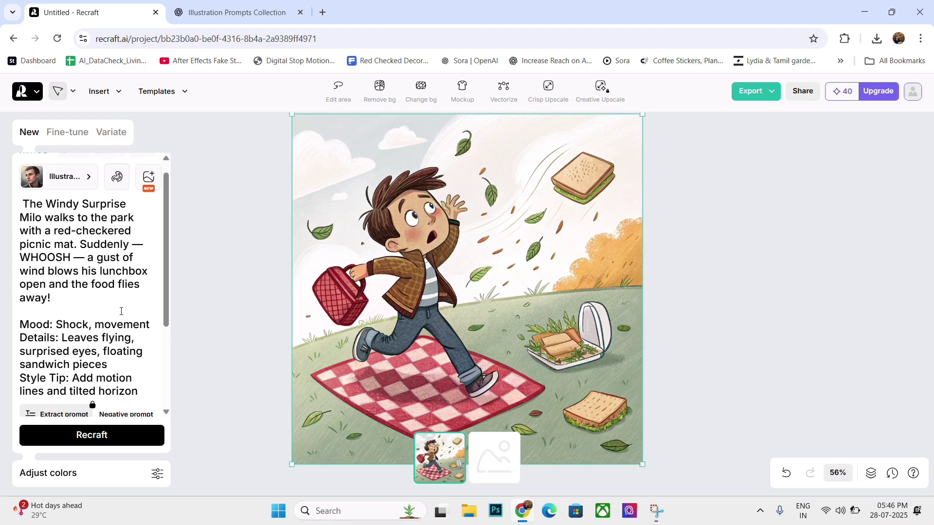
{"action": "scroll", "coordinate": [121, 311], "scroll_direction": "down", "scroll_amount": 2}
{"action": "scroll", "coordinate": [121, 311], "scroll_direction": "up", "scroll_amount": 1}
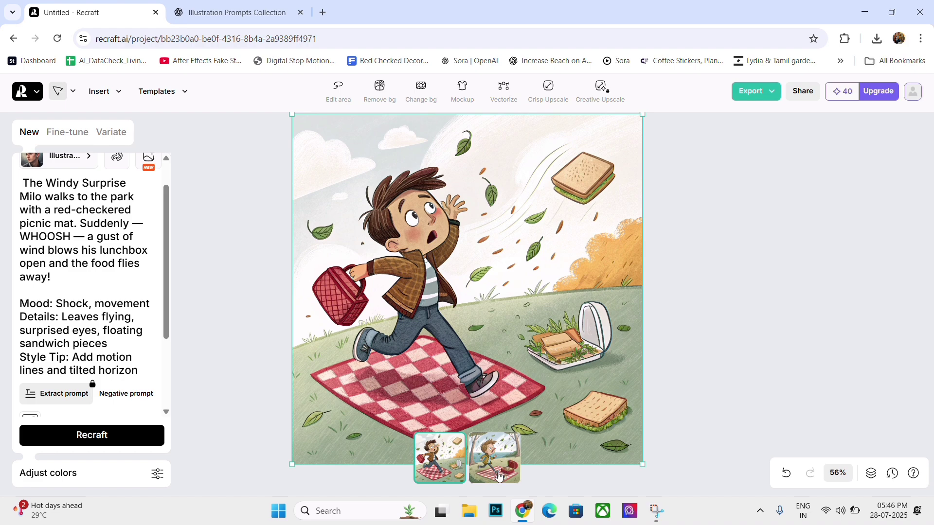
{"action": "left_click", "coordinate": [499, 476]}
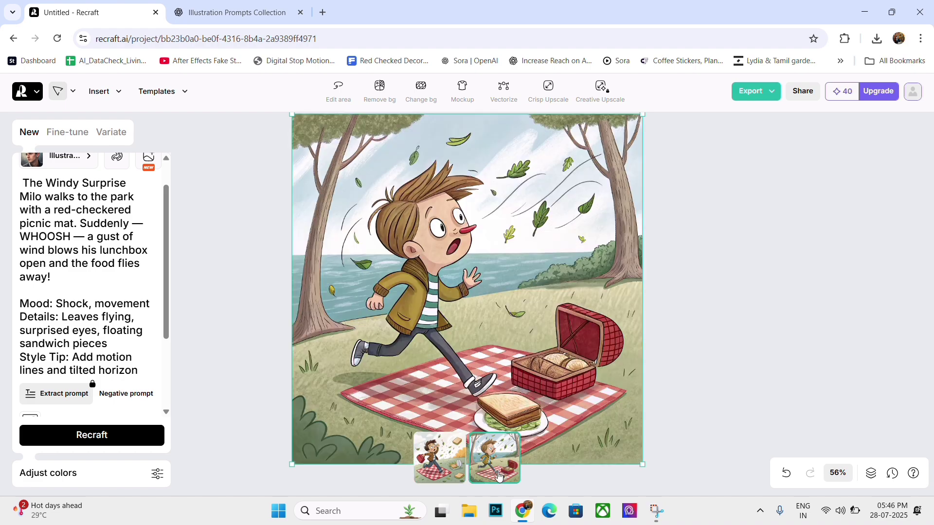
Select the first "The Windy Surprise" variation and export it as a JPG.
{"action": "left_click", "coordinate": [453, 464]}
{"action": "left_click", "coordinate": [774, 95]}
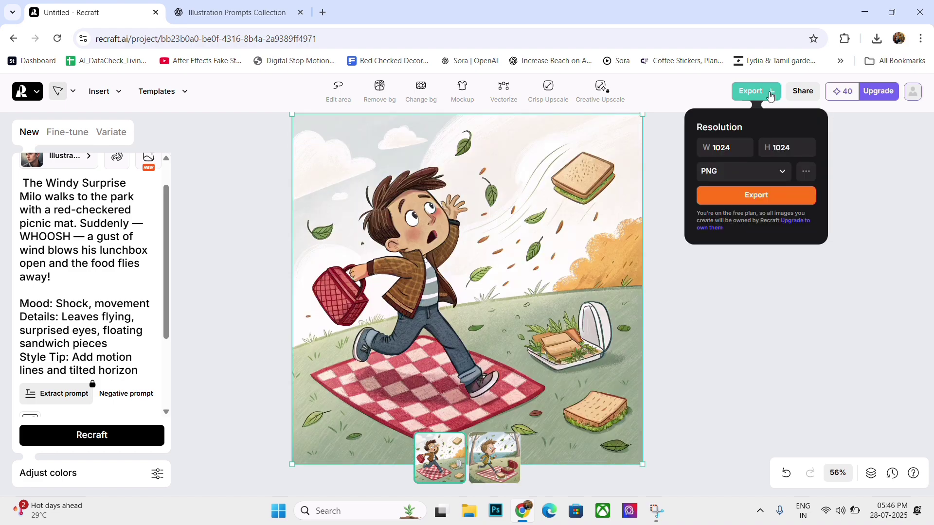
{"action": "left_click", "coordinate": [734, 174]}
{"action": "left_click", "coordinate": [709, 218]}
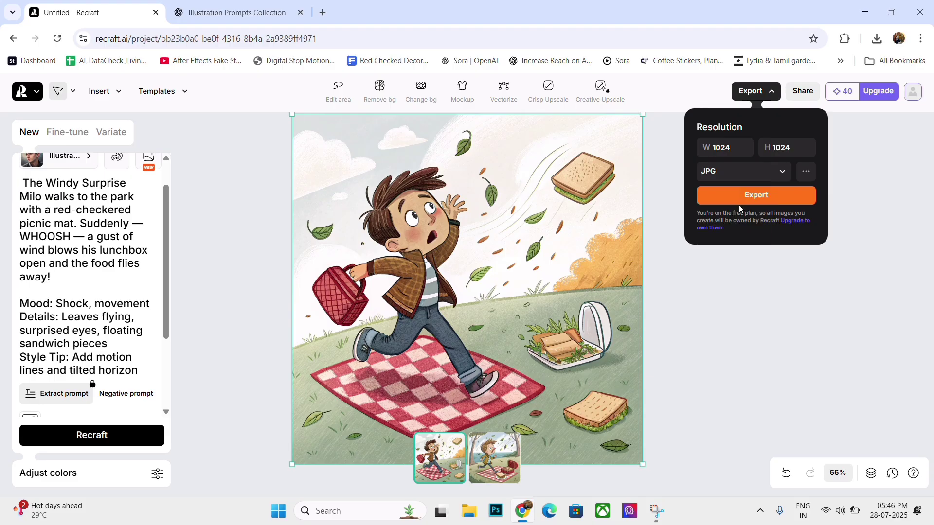
{"action": "left_click", "coordinate": [739, 206]}
Select the second "The Windy Surprise" variation, with the open picnic basket by the lake, and export it as a JPG.
{"action": "left_click", "coordinate": [484, 467]}
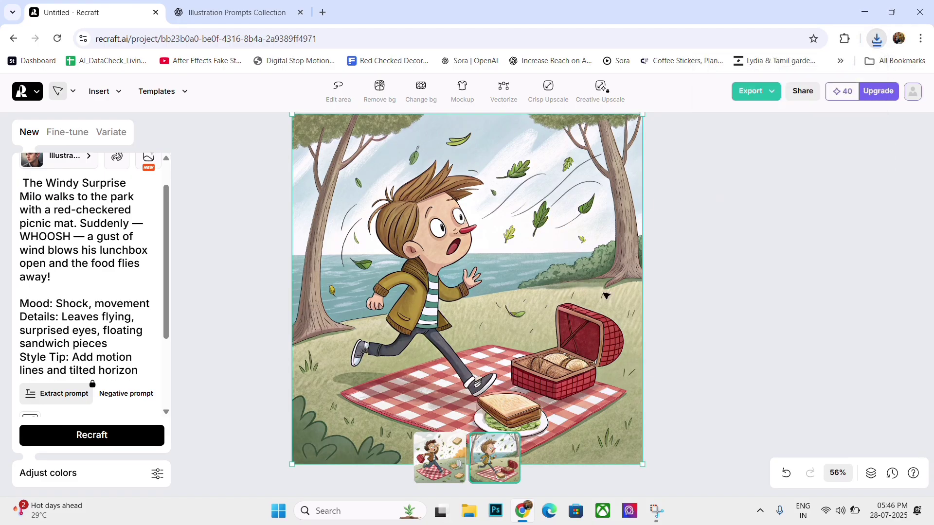
{"action": "left_click", "coordinate": [773, 95]}
{"action": "left_click", "coordinate": [755, 175]}
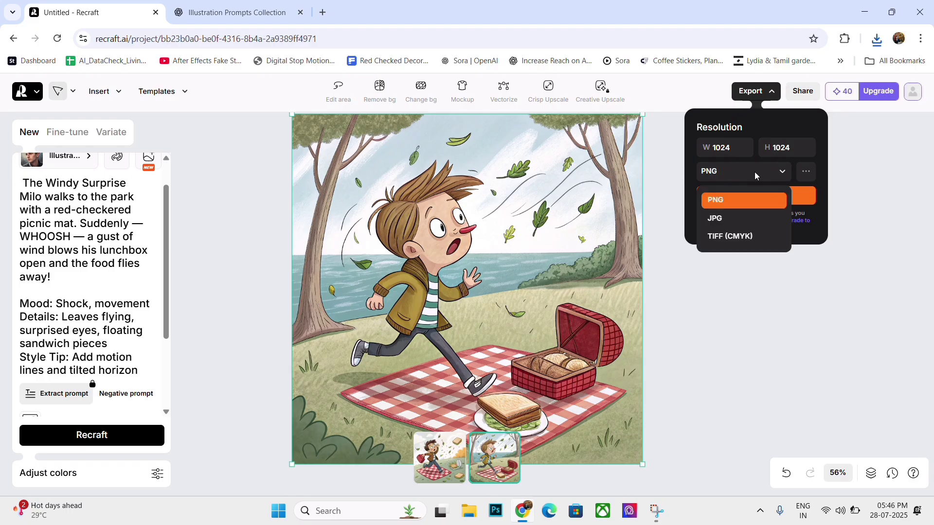
{"action": "left_click", "coordinate": [725, 218]}
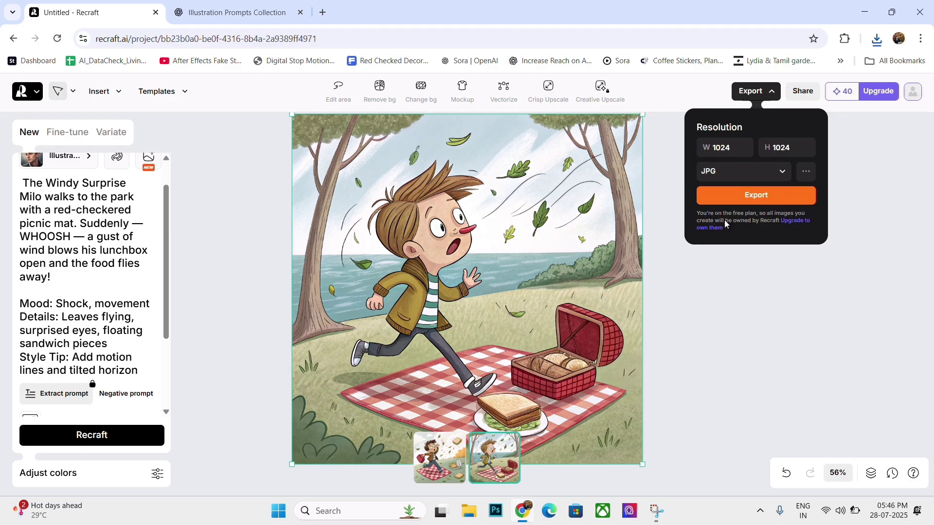
{"action": "left_click", "coordinate": [755, 197]}
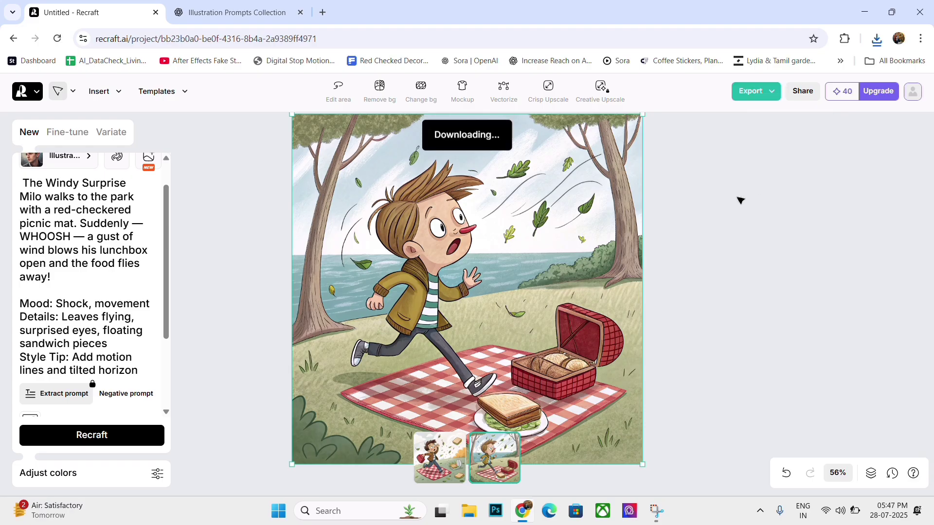
In the first variation, brush a selection over the boy and his bag and modify that area with the prompt "orange cat running".
{"action": "left_click", "coordinate": [446, 459]}
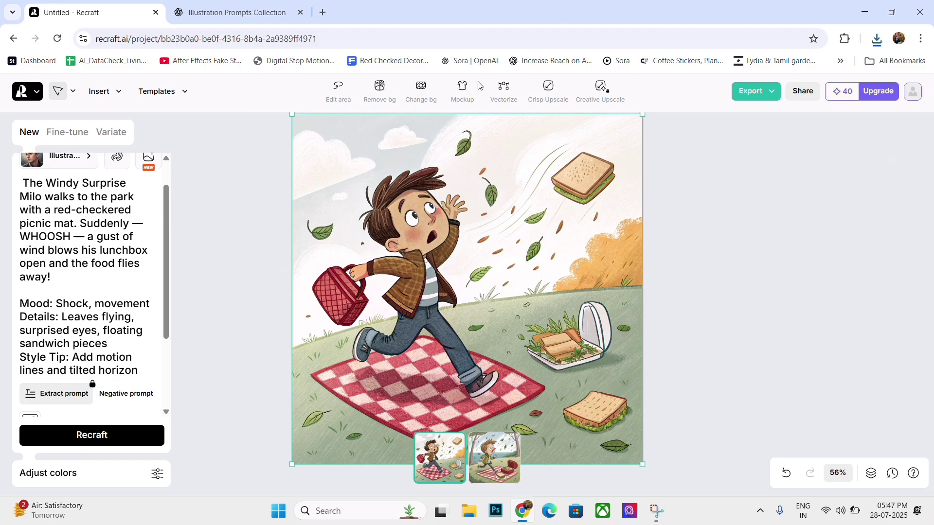
{"action": "left_click", "coordinate": [342, 92]}
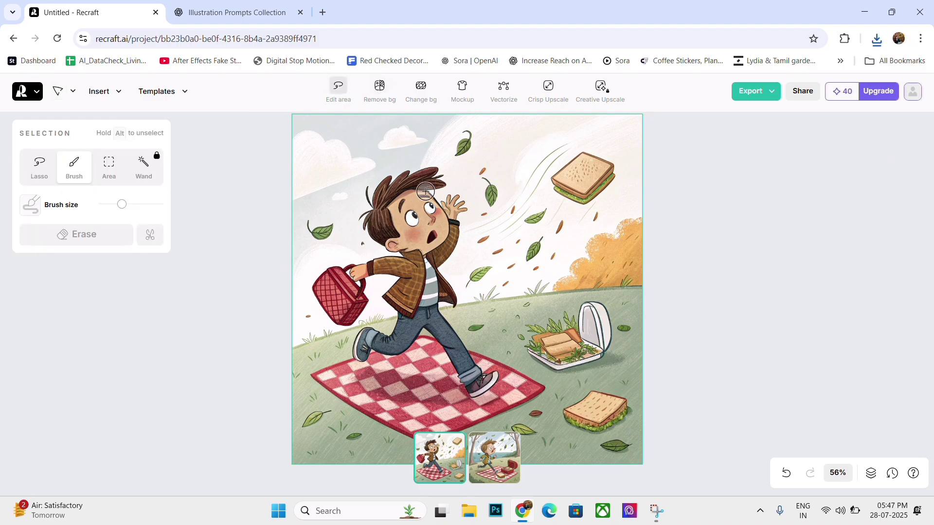
{"action": "mouse_move", "coordinate": [430, 187]}
{"action": "left_mouse_down"}
{"action": "mouse_move", "coordinate": [428, 173]}
{"action": "mouse_move", "coordinate": [369, 195]}
{"action": "mouse_move", "coordinate": [380, 230]}
{"action": "mouse_move", "coordinate": [427, 226]}
{"action": "mouse_move", "coordinate": [336, 297]}
{"action": "mouse_move", "coordinate": [410, 335]}
{"action": "mouse_move", "coordinate": [471, 412]}
{"action": "mouse_move", "coordinate": [440, 272]}
{"action": "left_mouse_up"}
{"action": "type", "text": "or"}
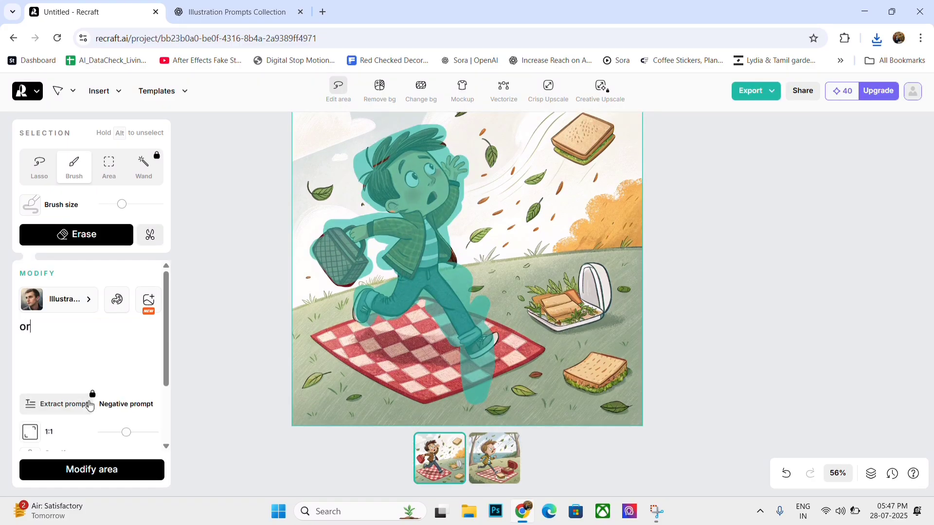
{"action": "type", "text": "ange cat running"}
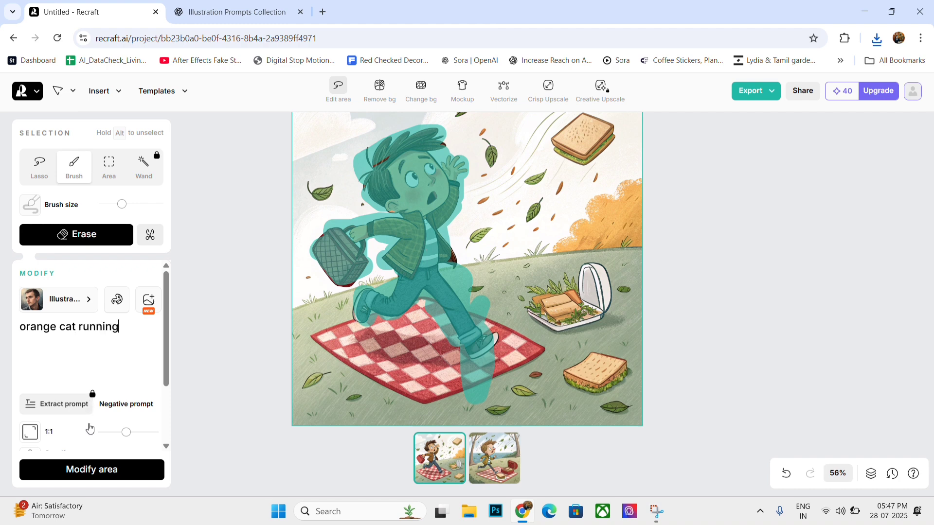
{"action": "left_click", "coordinate": [99, 471]}
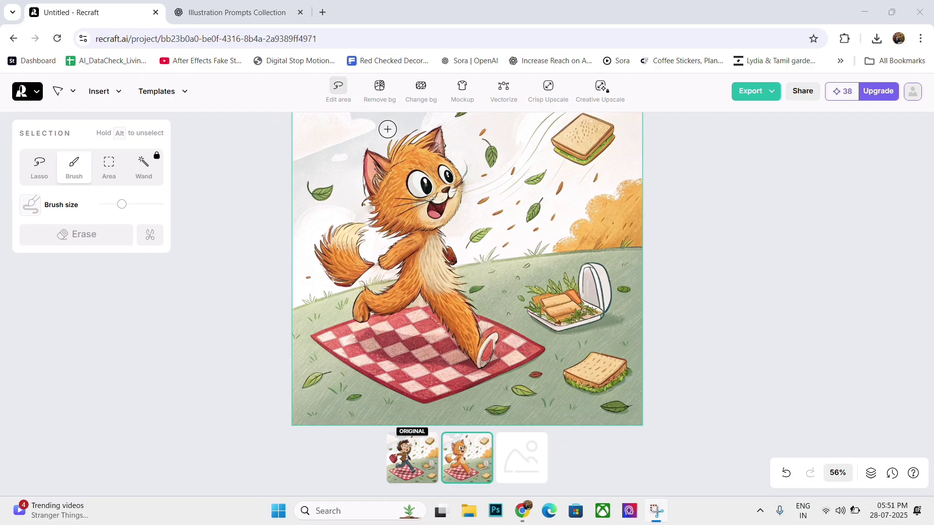
Export the first orange cat version of the picnic image as a JPG.
{"action": "left_click", "coordinate": [769, 104]}
{"action": "left_click", "coordinate": [720, 170]}
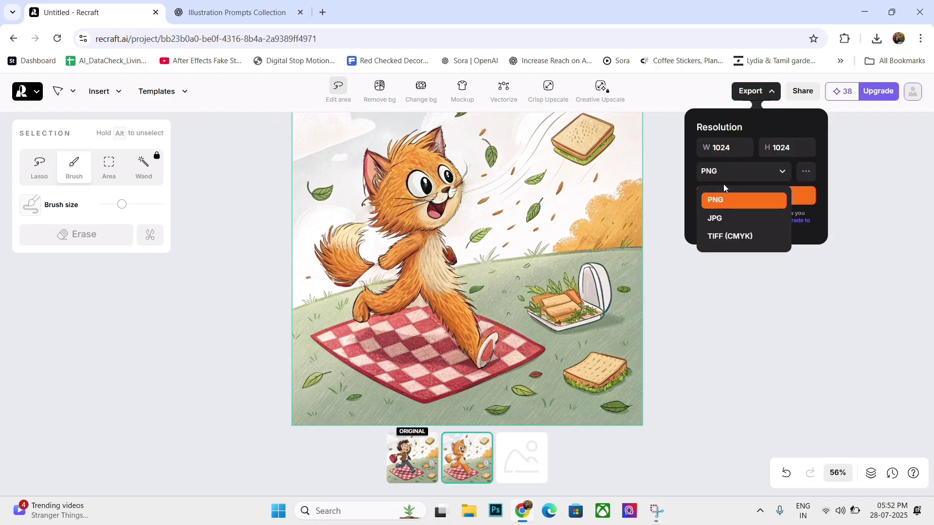
{"action": "left_click", "coordinate": [723, 217]}
{"action": "left_click", "coordinate": [752, 196]}
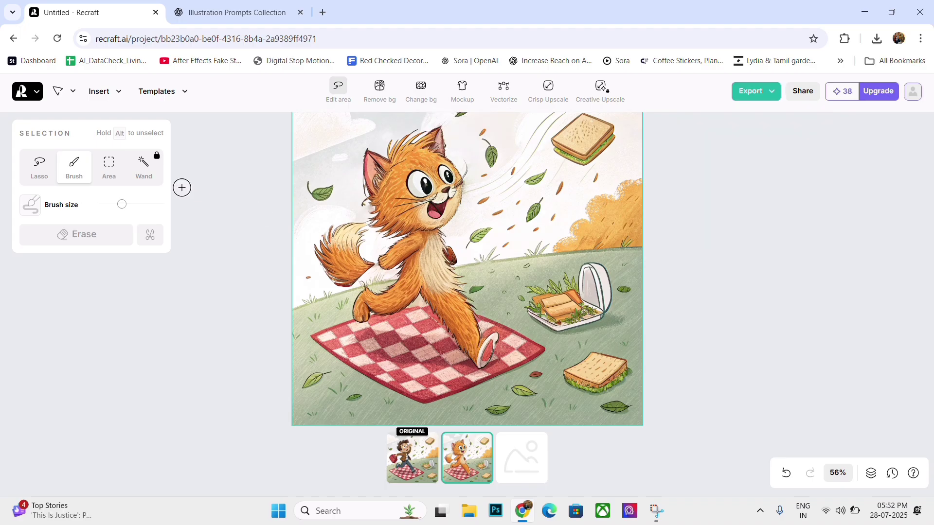
Leave area editing and export the second orange cat version of the picnic image as a JPG.
{"action": "left_click", "coordinate": [59, 94]}
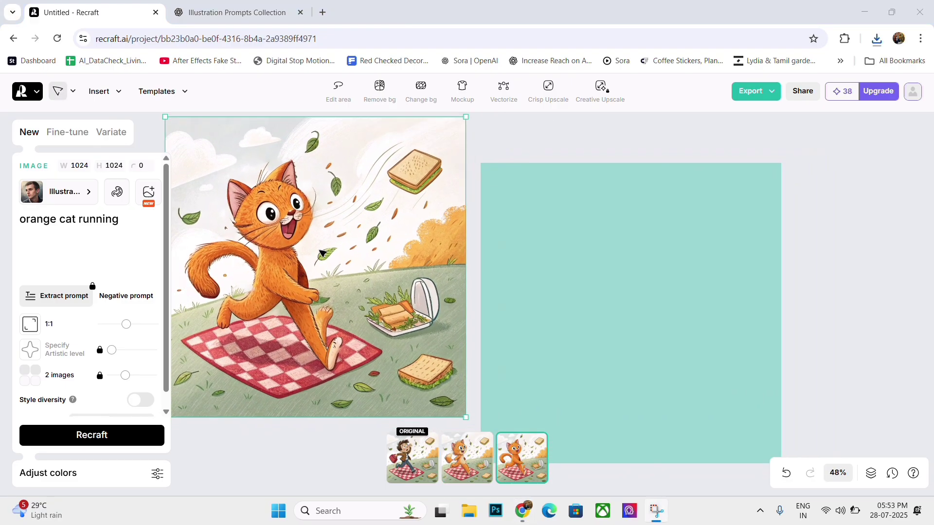
{"action": "left_click", "coordinate": [765, 92]}
{"action": "left_click", "coordinate": [713, 179]}
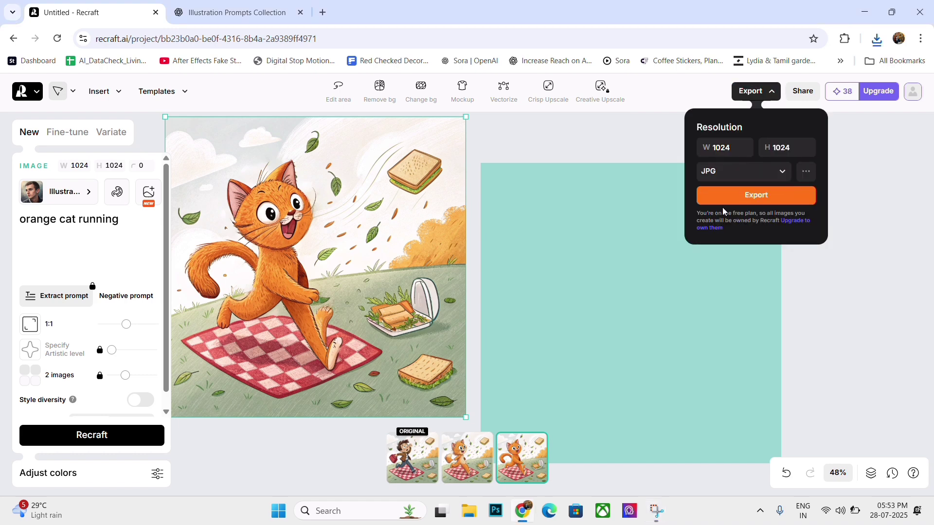
{"action": "left_click", "coordinate": [749, 194]}
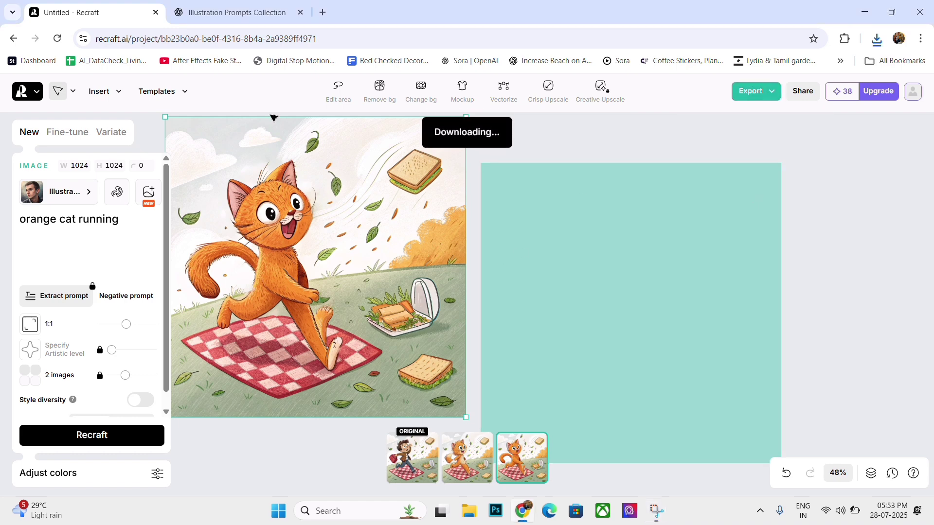
Switch to the ChatGPT conversation and copy the full "The Sandwich Chase" panel prompt, from its title through the optional variants.
{"action": "left_click", "coordinate": [233, 12]}
{"action": "scroll", "coordinate": [423, 280], "scroll_direction": "down", "scroll_amount": 4}
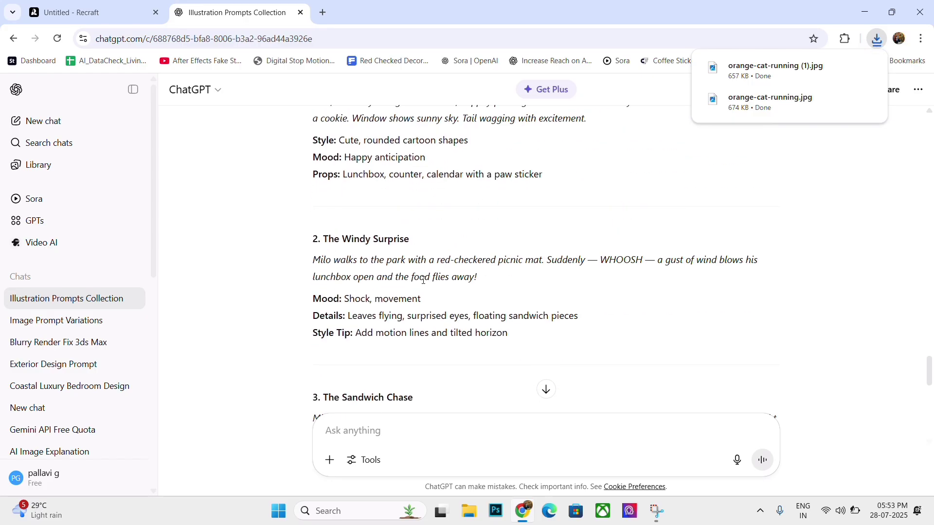
{"action": "scroll", "coordinate": [423, 281], "scroll_direction": "down", "scroll_amount": 4}
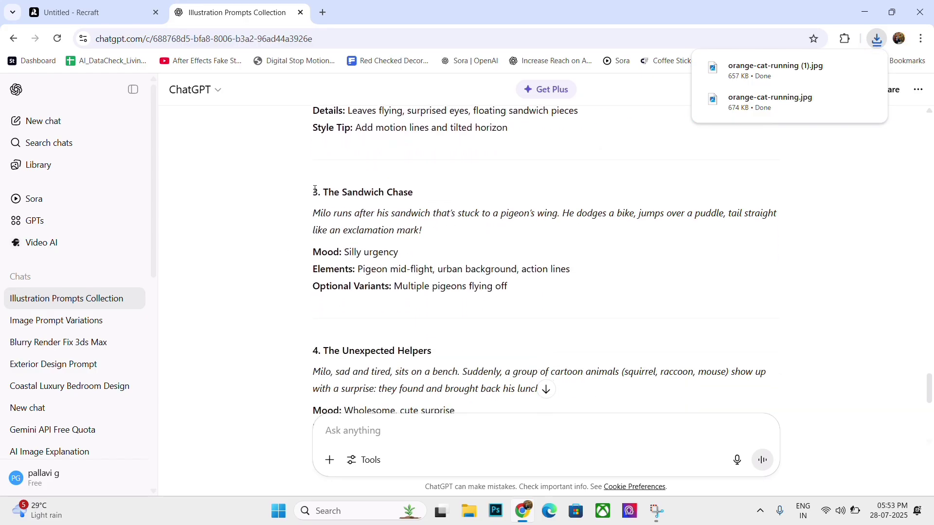
{"action": "left_click_drag", "start_coordinate": [329, 192], "coordinate": [533, 298]}
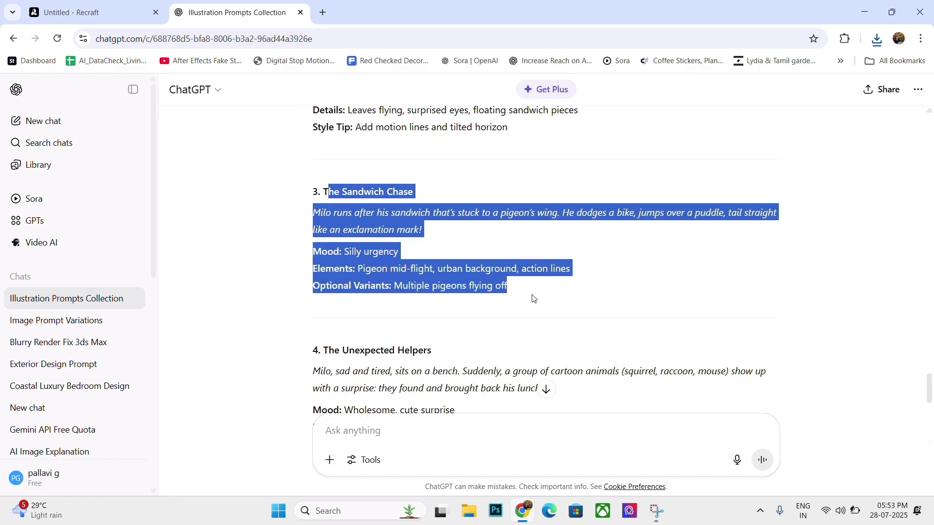
{"action": "left_click", "coordinate": [508, 285]}
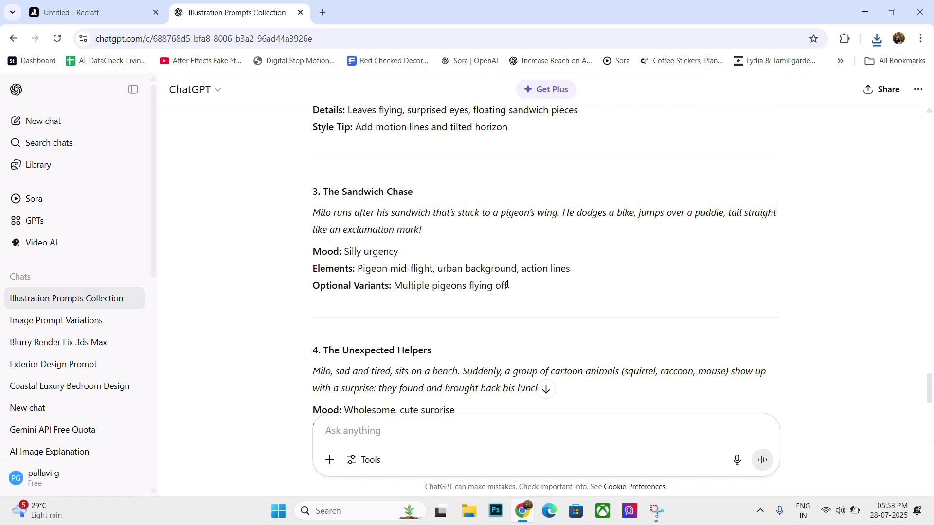
{"action": "left_click_drag", "start_coordinate": [499, 277], "coordinate": [323, 197]}
{"action": "key", "text": "ctrl+c"}
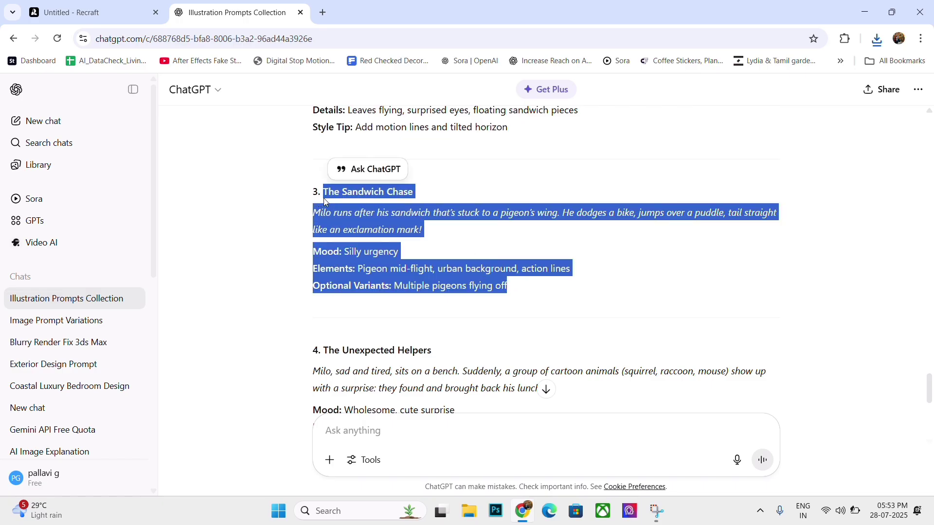
Return to Recraft and paste the copied "The Sandwich Chase" text as the prompt of the new empty image frame.
{"action": "left_click", "coordinate": [63, 12]}
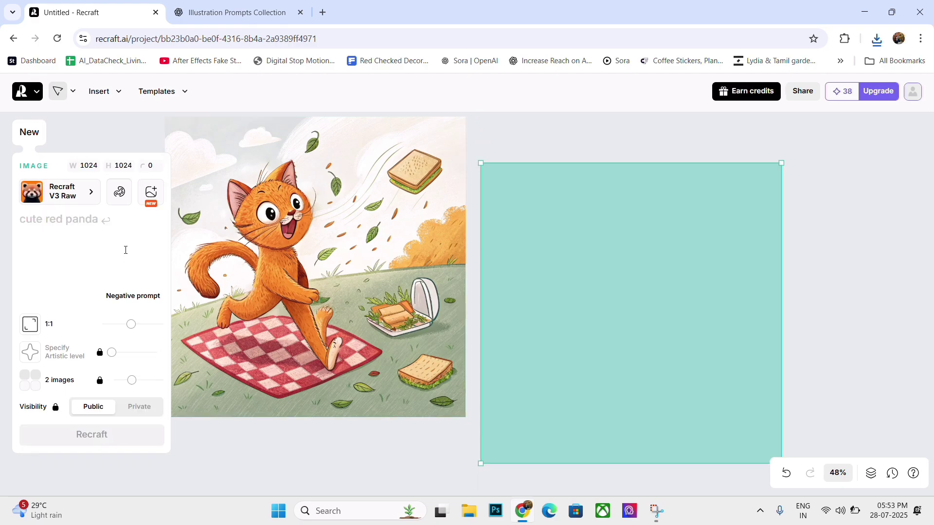
{"action": "key", "text": "ctrl+v"}
{"action": "scroll", "coordinate": [126, 250], "scroll_direction": "down", "scroll_amount": 2}
{"action": "scroll", "coordinate": [126, 250], "scroll_direction": "up", "scroll_amount": 2}
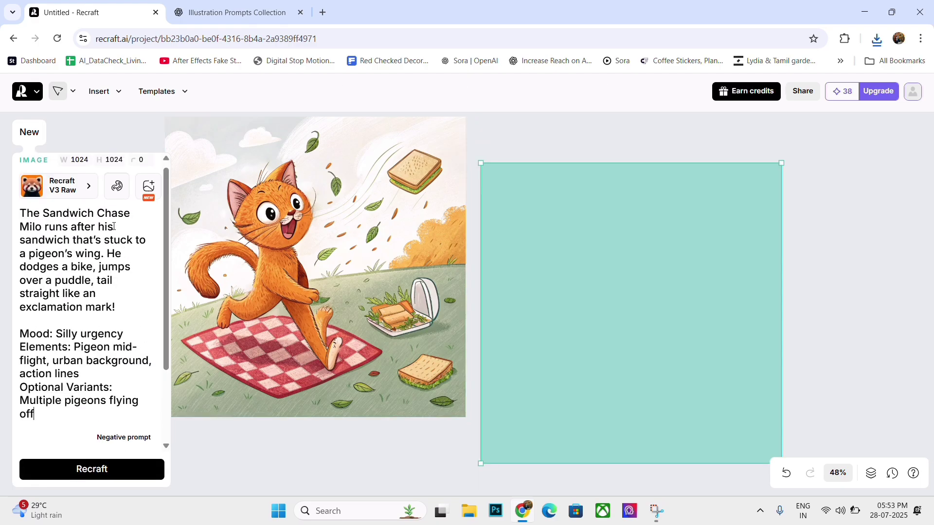
Filter the styles to Illustration, apply the Illustration style to the new frame and generate the "The Sandwich Chase" images.
{"action": "left_click", "coordinate": [85, 188]}
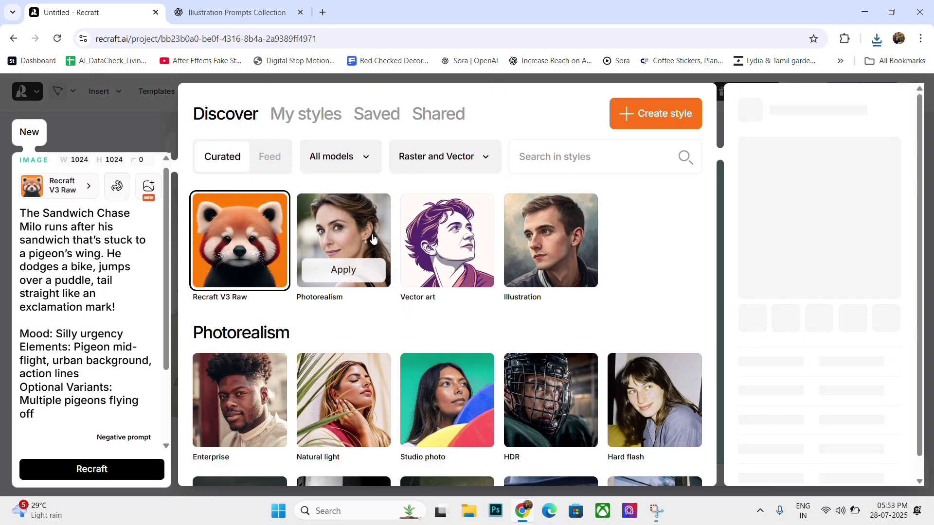
{"action": "left_click", "coordinate": [429, 164]}
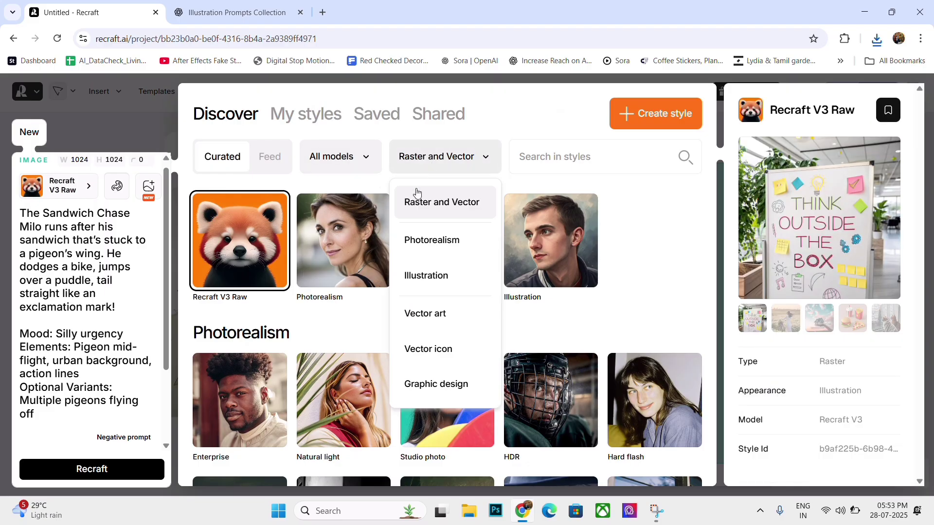
{"action": "left_click", "coordinate": [414, 280]}
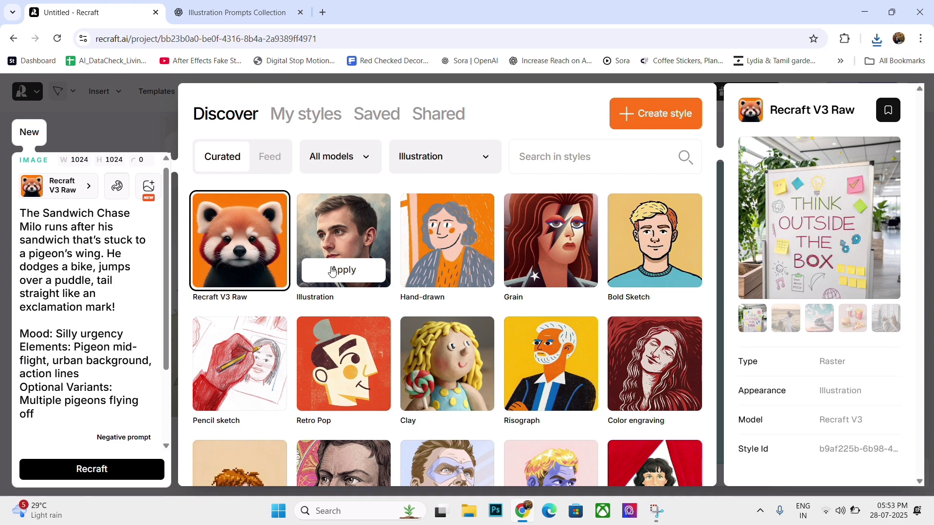
{"action": "left_click", "coordinate": [333, 270]}
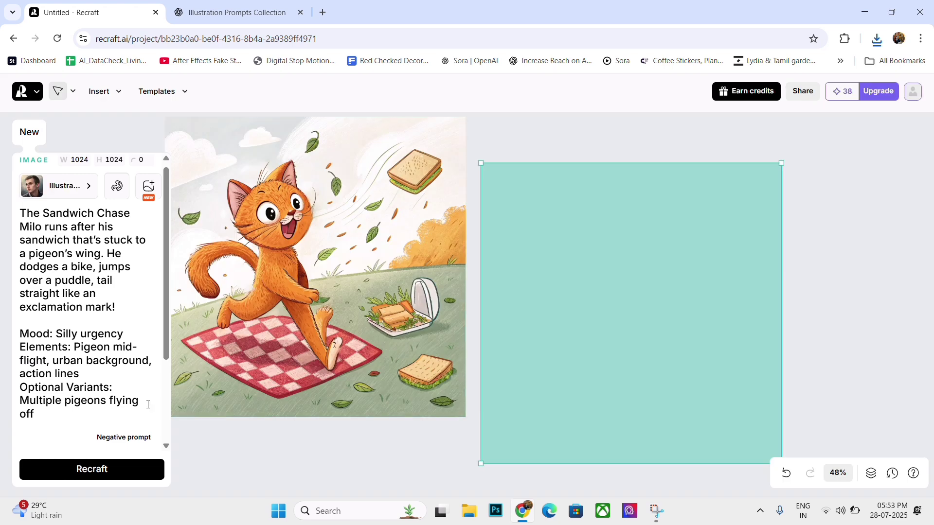
{"action": "left_click", "coordinate": [123, 479]}
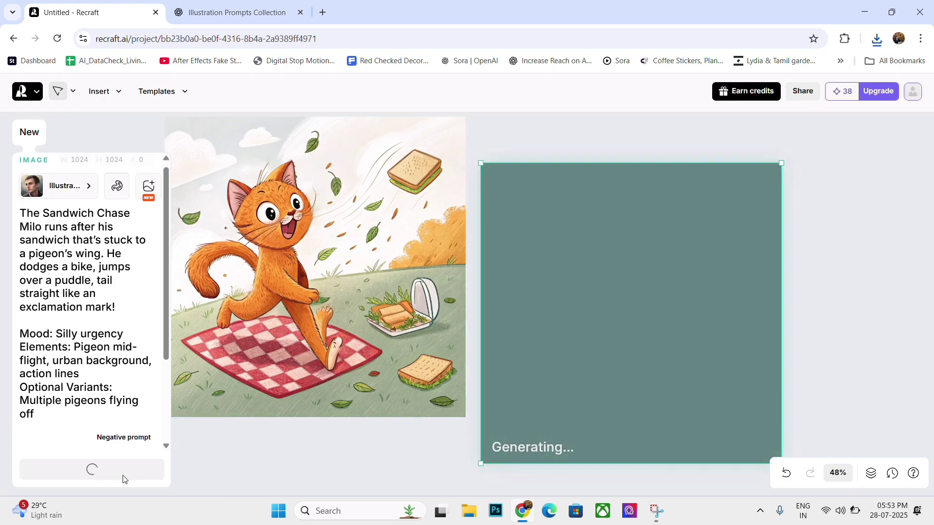
Move the generating image frame up so it lines up beside the orange cat picture.
{"action": "scroll", "coordinate": [421, 305], "scroll_direction": "right", "scroll_amount": 1}
{"action": "scroll", "coordinate": [421, 305], "scroll_direction": "left", "scroll_amount": 3}
{"action": "scroll", "coordinate": [421, 305], "scroll_direction": "up", "scroll_amount": 1}
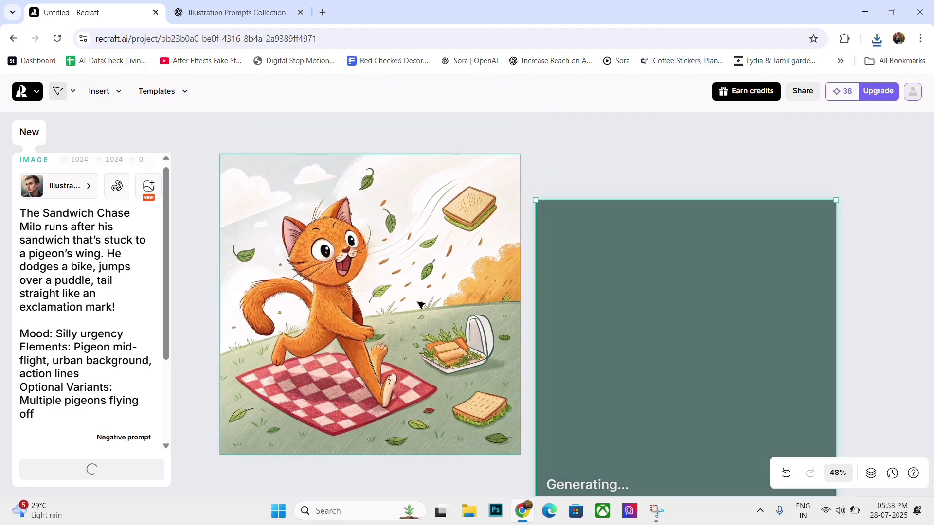
{"action": "left_click_drag", "start_coordinate": [637, 308], "coordinate": [634, 262]}
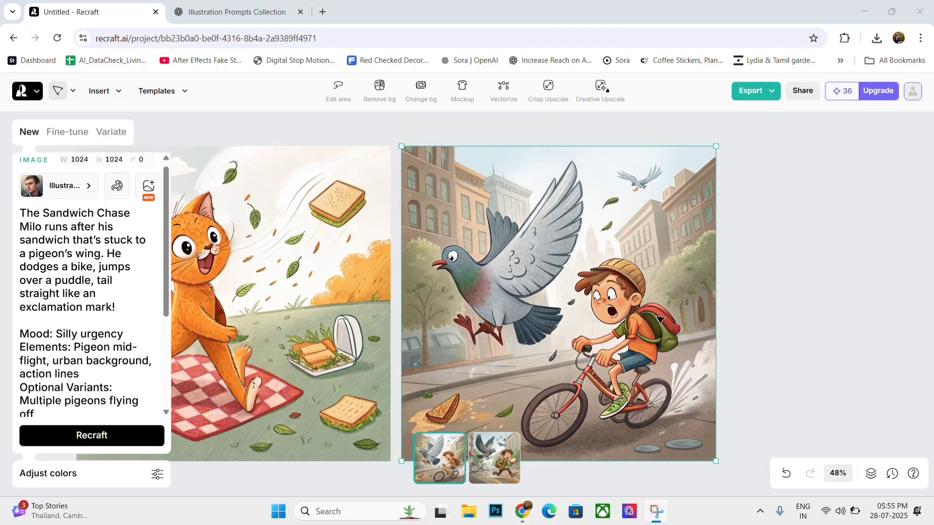
Inspect both "The Sandwich Chase" variations up close, comparing the characters and pigeons, and return to the first one.
{"action": "scroll", "coordinate": [660, 319], "scroll_direction": "up", "scroll_amount": 5}
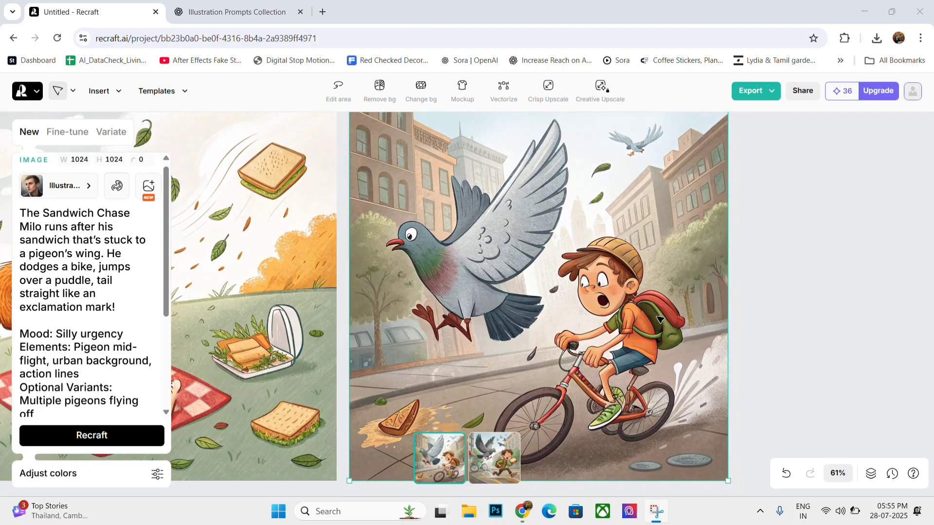
{"action": "scroll", "coordinate": [660, 319], "scroll_direction": "down", "scroll_amount": 2}
{"action": "scroll", "coordinate": [660, 319], "scroll_direction": "up", "scroll_amount": 1}
{"action": "scroll", "coordinate": [660, 319], "scroll_direction": "down", "scroll_amount": 2}
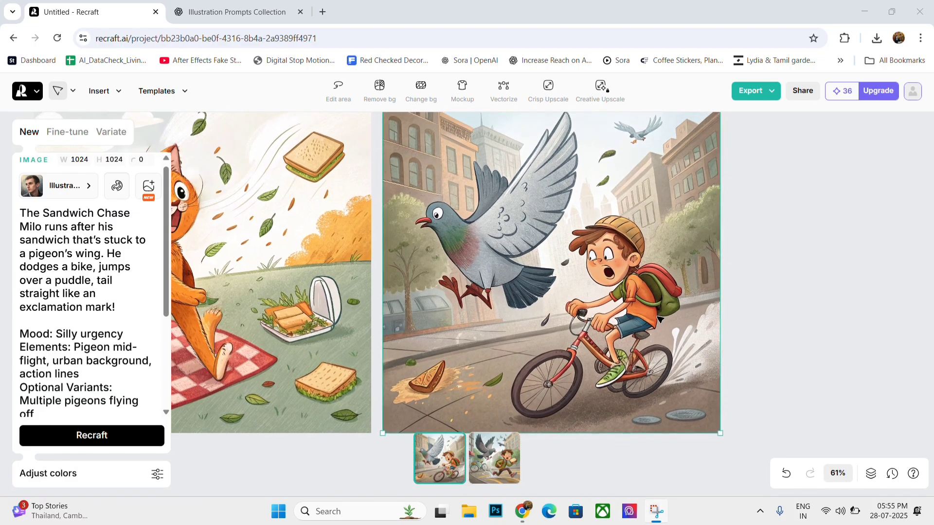
{"action": "scroll", "coordinate": [660, 319], "scroll_direction": "down", "scroll_amount": 2}
{"action": "scroll", "coordinate": [660, 320], "scroll_direction": "up", "scroll_amount": 1}
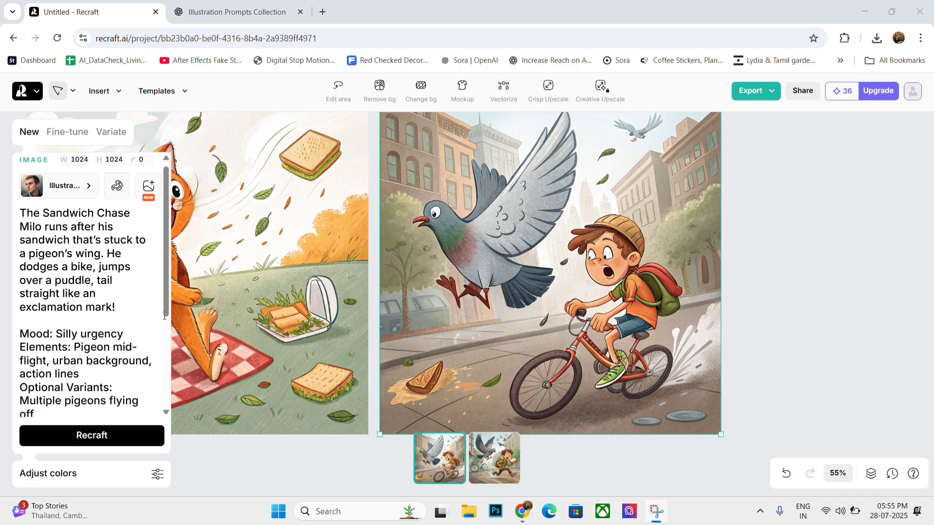
{"action": "left_click", "coordinate": [502, 466]}
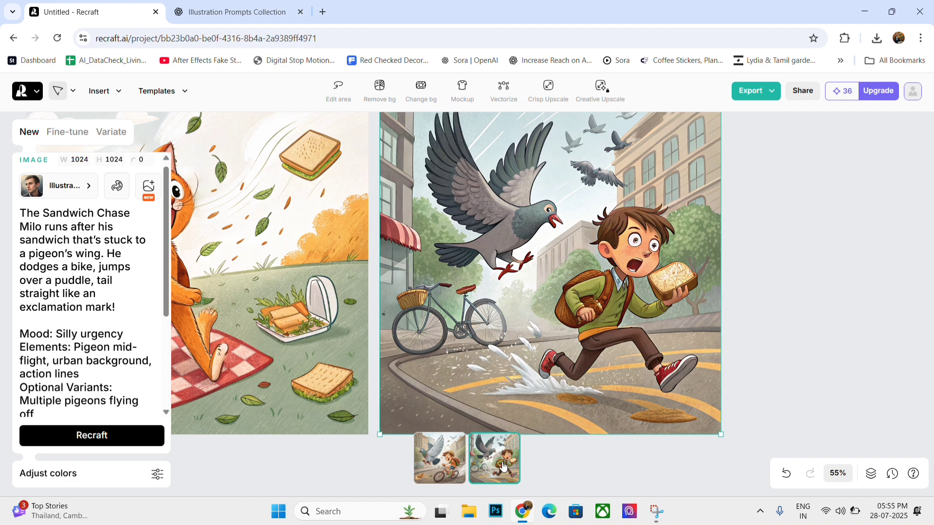
{"action": "left_click", "coordinate": [447, 470]}
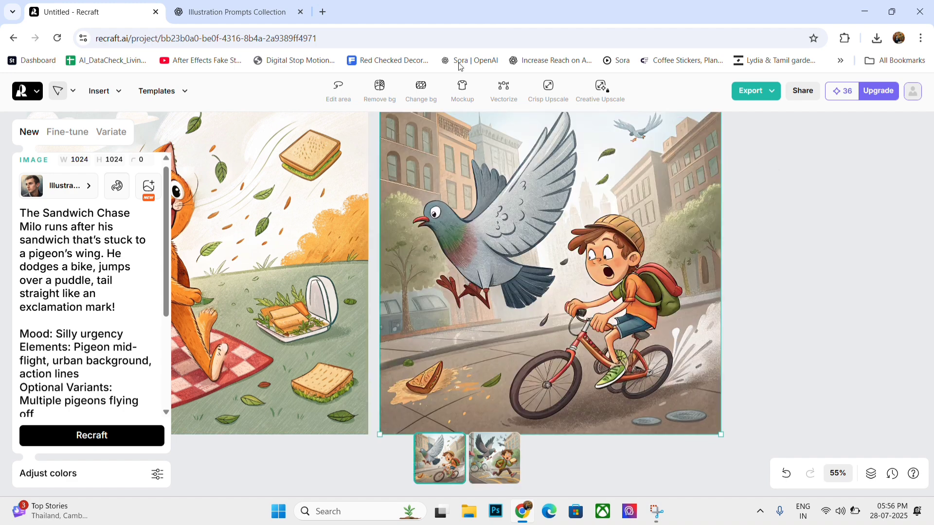
Switch to ChatGPT and copy the "The Unexpected Helpers" prompt, from its title through the Details line.
{"action": "left_click", "coordinate": [216, 12]}
{"action": "scroll", "coordinate": [421, 331], "scroll_direction": "down", "scroll_amount": 5}
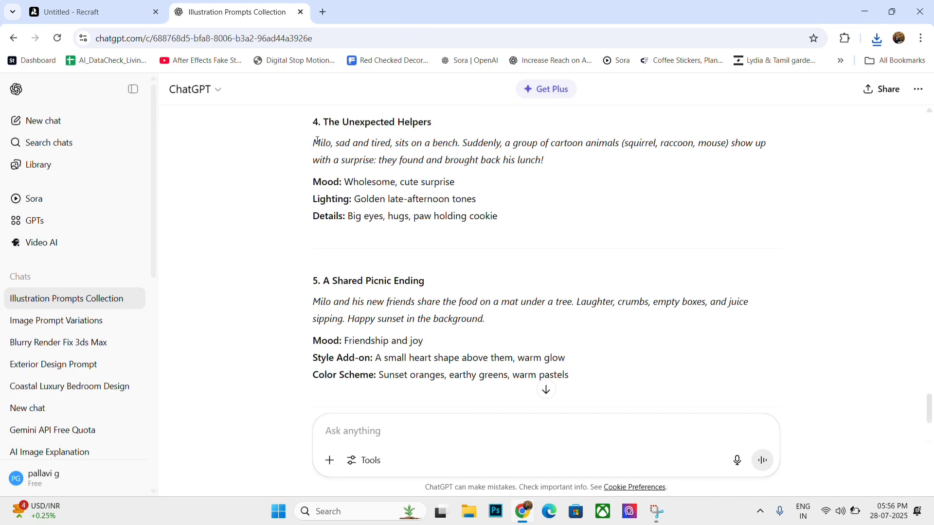
{"action": "left_click_drag", "start_coordinate": [325, 121], "coordinate": [518, 227]}
{"action": "key", "text": "ctrl+c"}
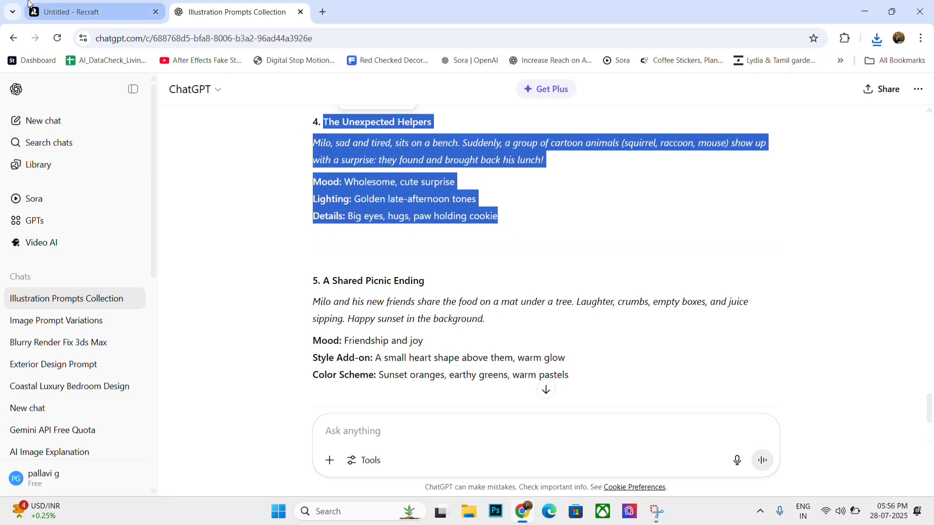
Return to Recraft, replace the selected frame's prompt with the copied "The Unexpected Helpers" text and generate the images.
{"action": "left_click", "coordinate": [51, 11]}
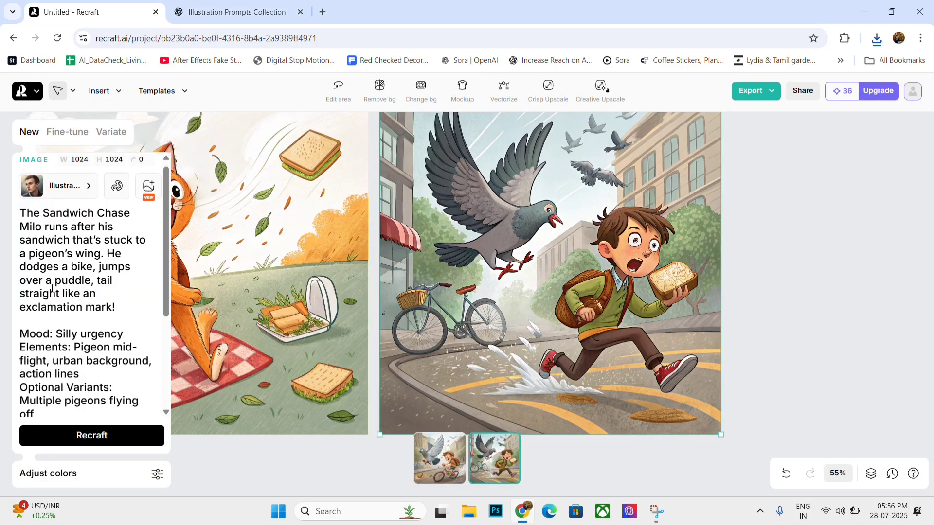
{"action": "key", "text": "ctrl+a"}
{"action": "key", "text": "ctrl+v"}
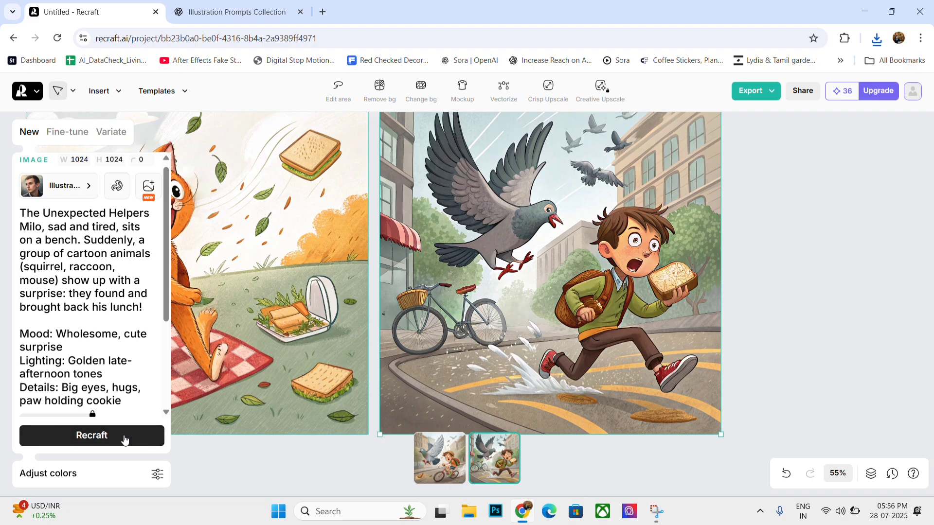
{"action": "left_click", "coordinate": [124, 436]}
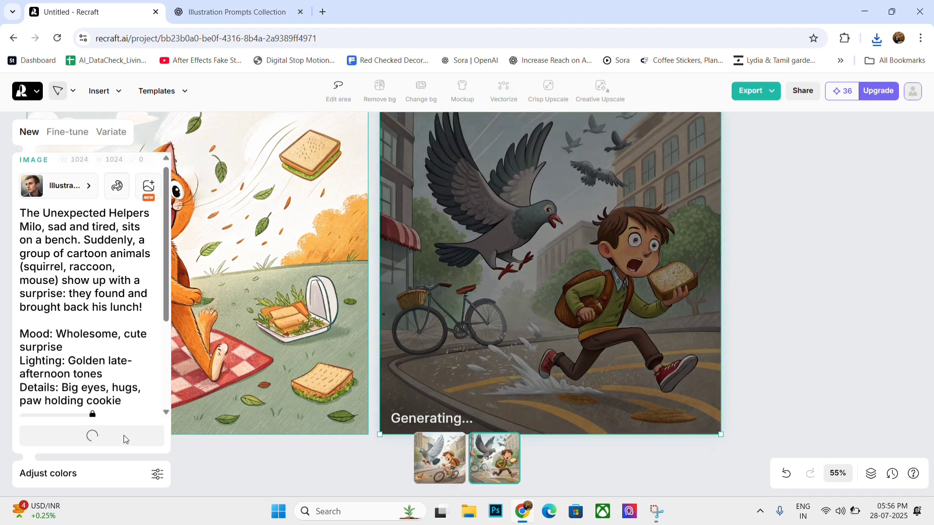
{"action": "scroll", "coordinate": [297, 305], "scroll_direction": "left", "scroll_amount": 3}
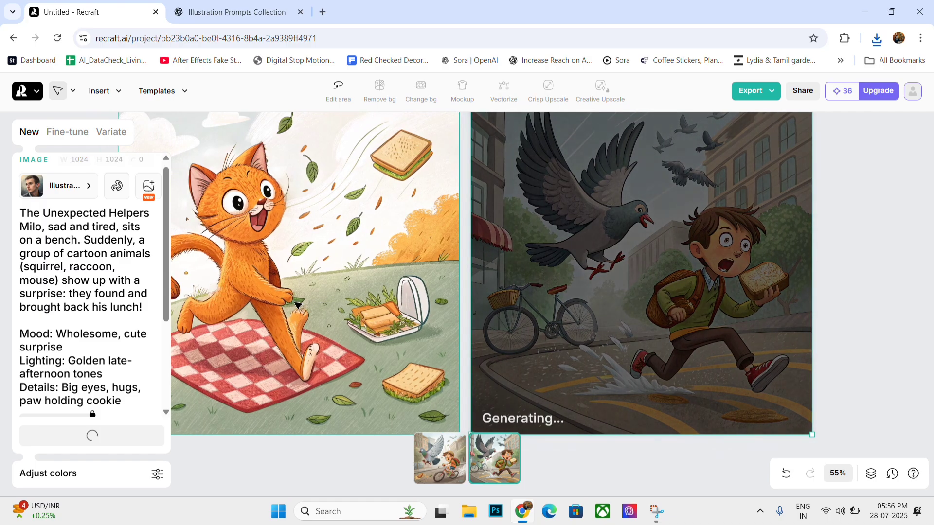
{"action": "scroll", "coordinate": [297, 305], "scroll_direction": "right", "scroll_amount": 3}
{"action": "scroll", "coordinate": [297, 305], "scroll_direction": "left", "scroll_amount": 2}
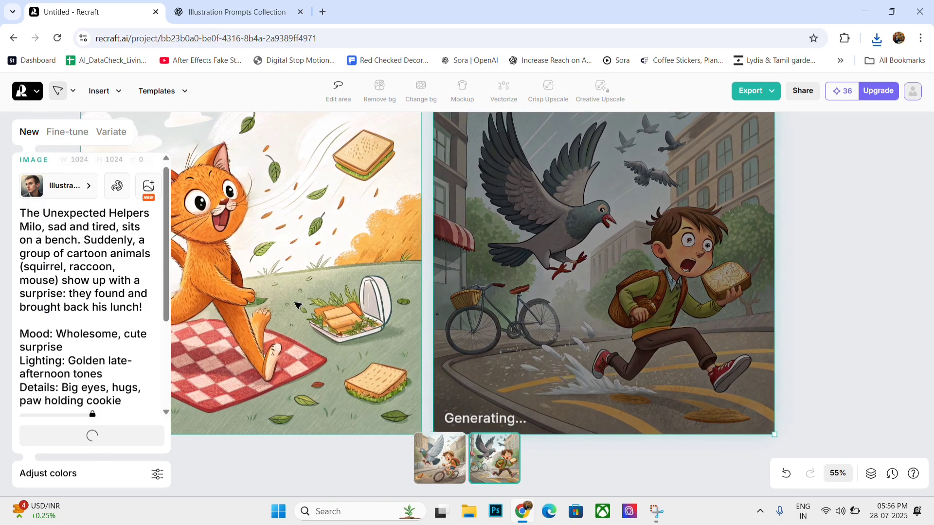
{"action": "scroll", "coordinate": [298, 305], "scroll_direction": "right", "scroll_amount": 2}
{"action": "scroll", "coordinate": [298, 305], "scroll_direction": "up", "scroll_amount": 1}
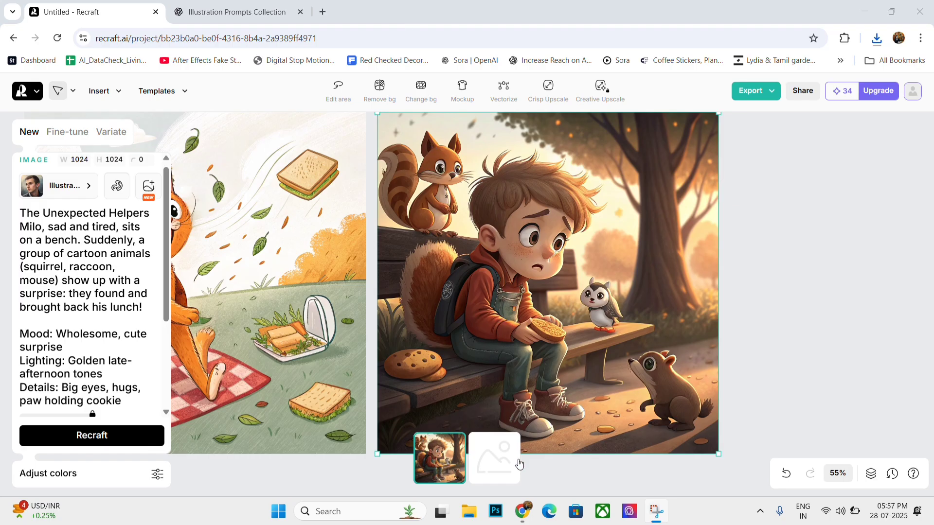
Check both "The Unexpected Helpers" variations and export the first one as a 1024 × 1024 JPG.
{"action": "left_click", "coordinate": [520, 463]}
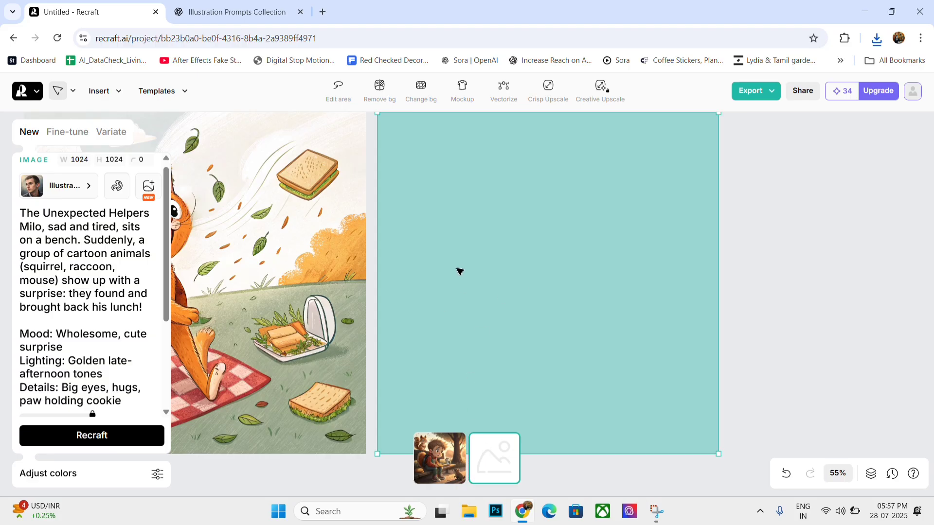
{"action": "scroll", "coordinate": [468, 321], "scroll_direction": "down", "scroll_amount": 2}
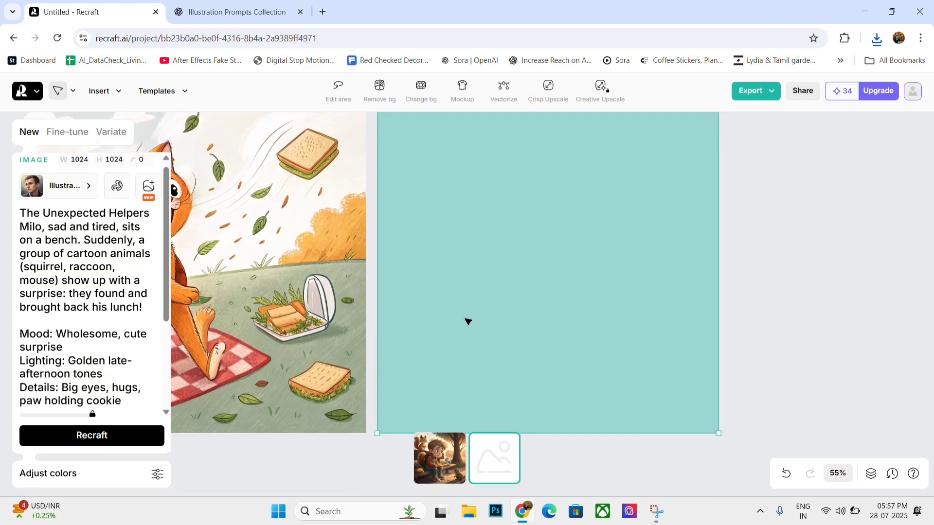
{"action": "left_click", "coordinate": [448, 465]}
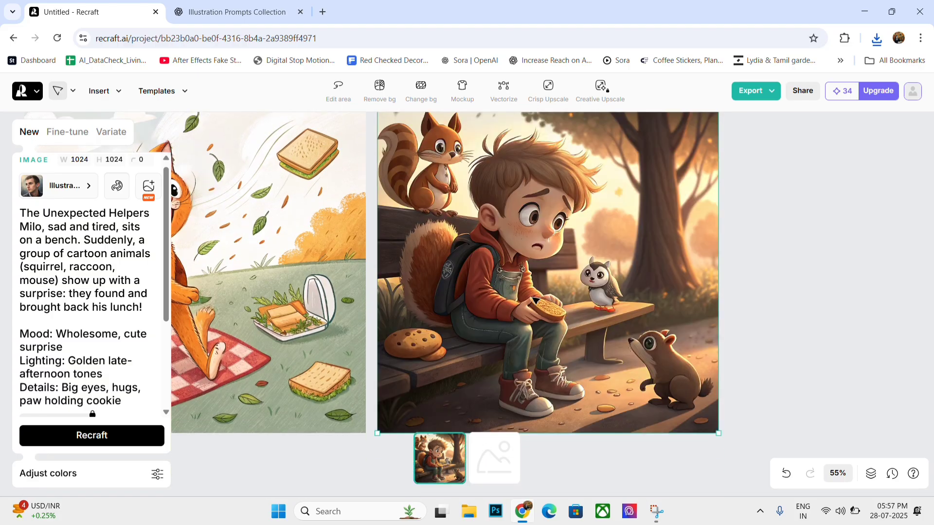
{"action": "scroll", "coordinate": [544, 287], "scroll_direction": "up", "scroll_amount": 1}
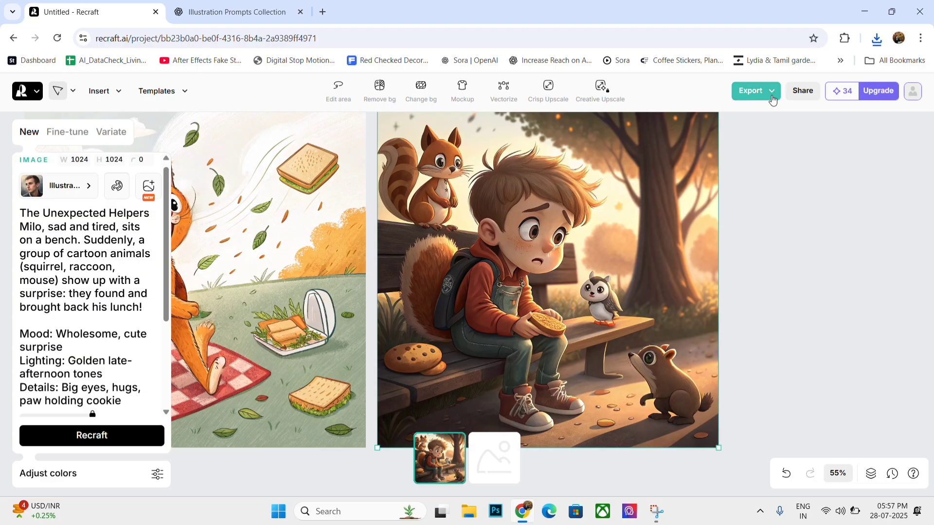
{"action": "left_click", "coordinate": [772, 92]}
{"action": "left_click", "coordinate": [735, 172]}
{"action": "left_click", "coordinate": [715, 218]}
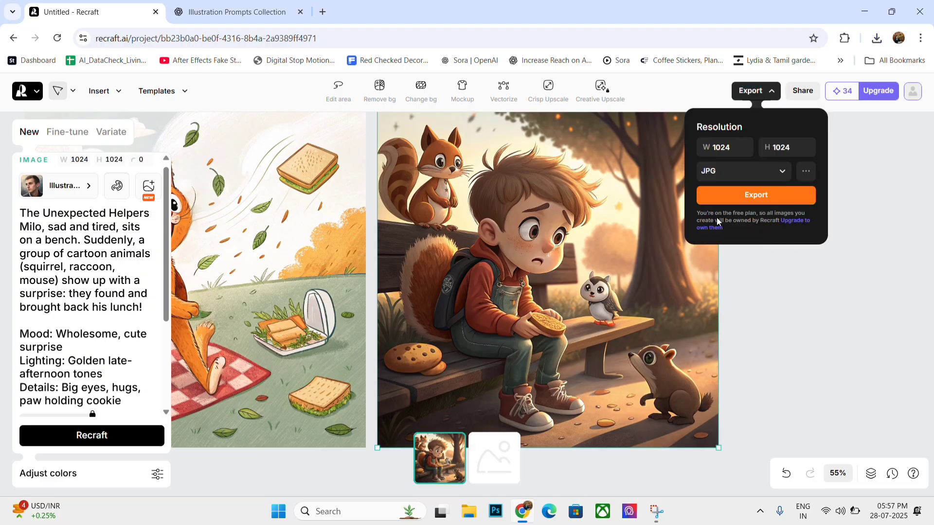
{"action": "left_click", "coordinate": [728, 197]}
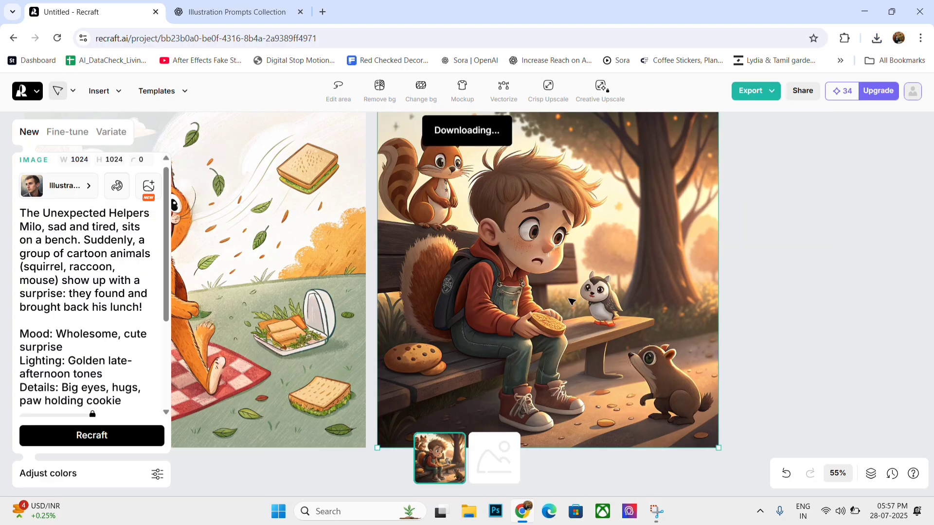
Examine the first bench image up close, then select the second "The Unexpected Helpers" variation and export it as JPG.
{"action": "scroll", "coordinate": [518, 298], "scroll_direction": "up", "scroll_amount": 5}
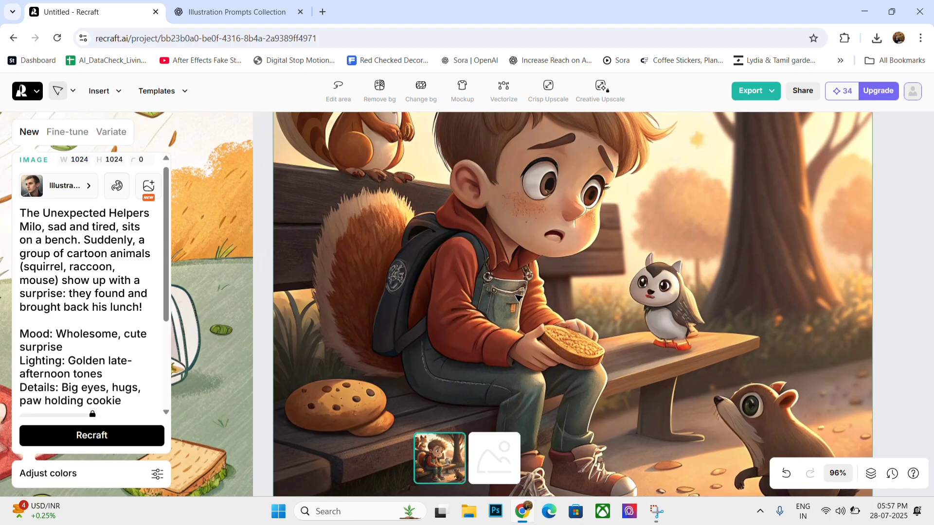
{"action": "scroll", "coordinate": [518, 298], "scroll_direction": "down", "scroll_amount": 5}
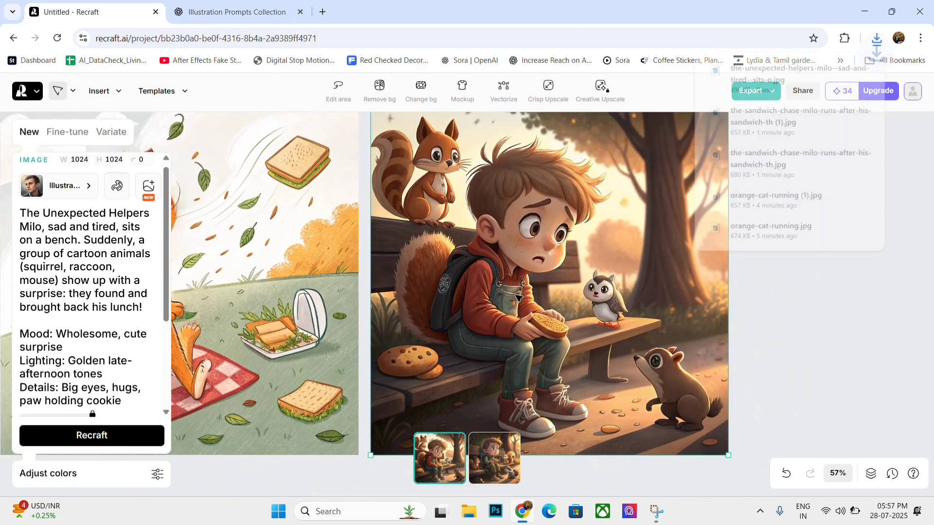
{"action": "left_click", "coordinate": [503, 479]}
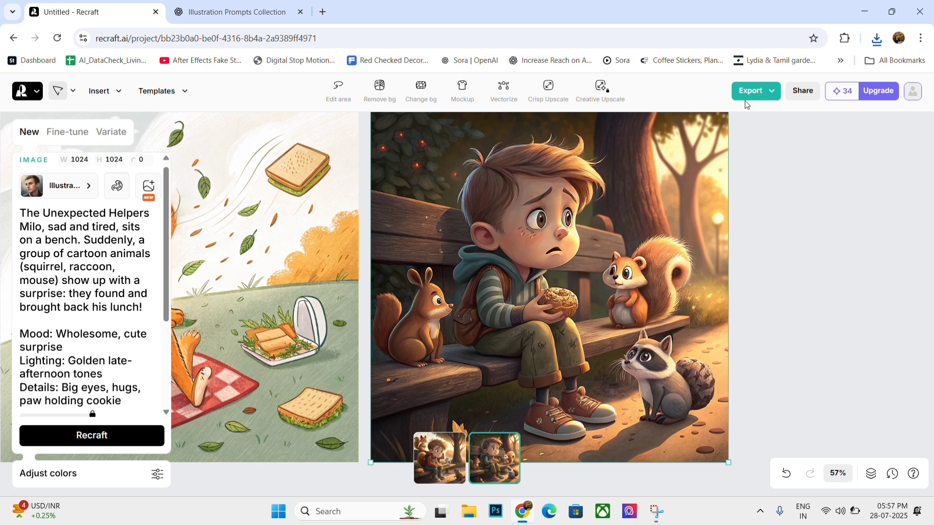
{"action": "left_click", "coordinate": [746, 100]}
{"action": "left_click", "coordinate": [739, 183]}
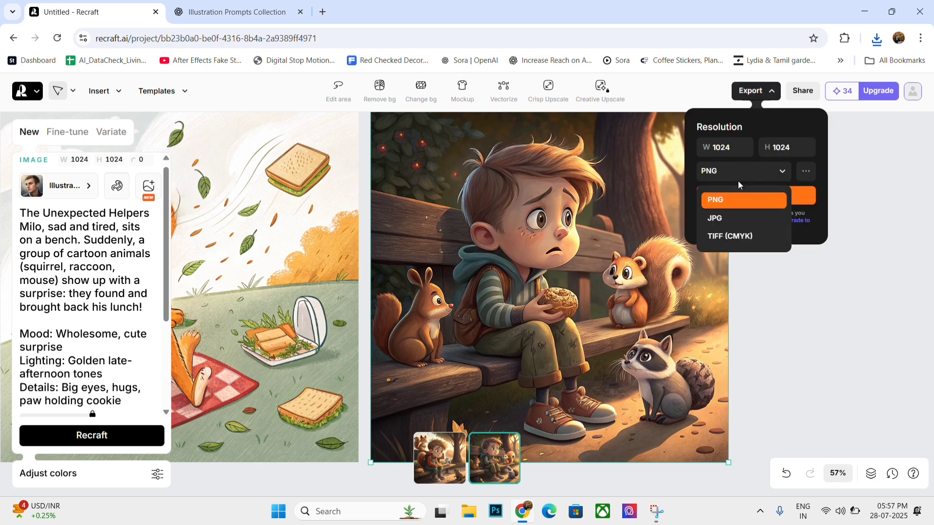
{"action": "left_click", "coordinate": [725, 219]}
{"action": "left_click", "coordinate": [753, 197]}
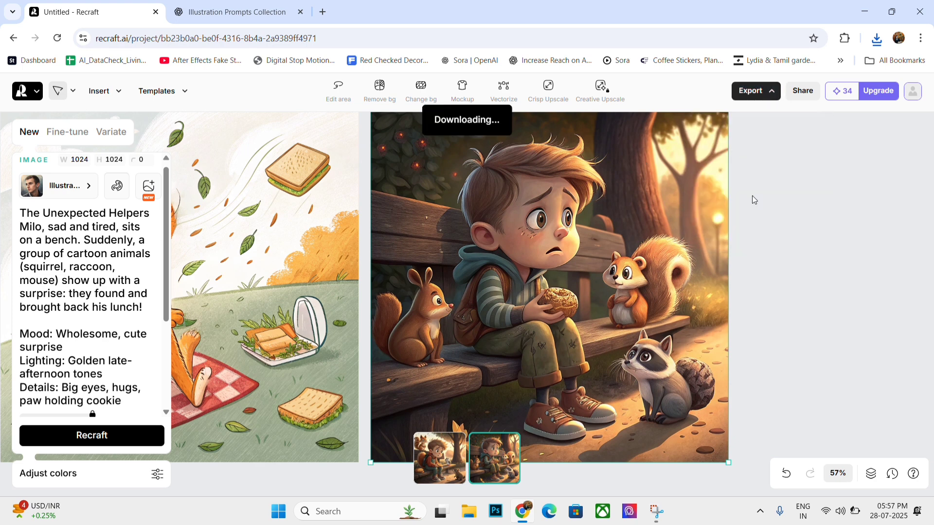
Switch to ChatGPT and copy the "A Shared Picnic Ending" description with its Mood, Style Add-on and Color Scheme lines, without the title.
{"action": "left_click", "coordinate": [228, 13]}
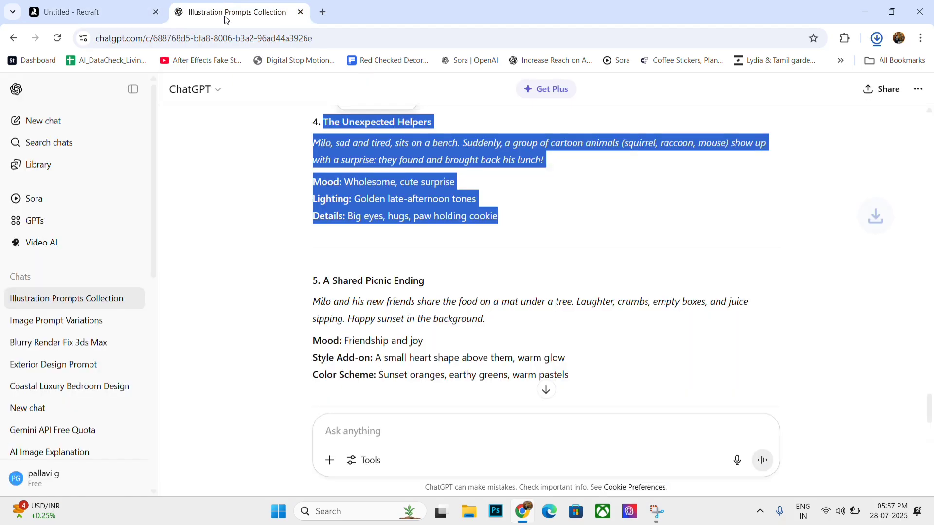
{"action": "scroll", "coordinate": [313, 226], "scroll_direction": "down", "scroll_amount": 1}
{"action": "left_click_drag", "start_coordinate": [314, 225], "coordinate": [572, 305]}
{"action": "key", "text": "ctrl+c"}
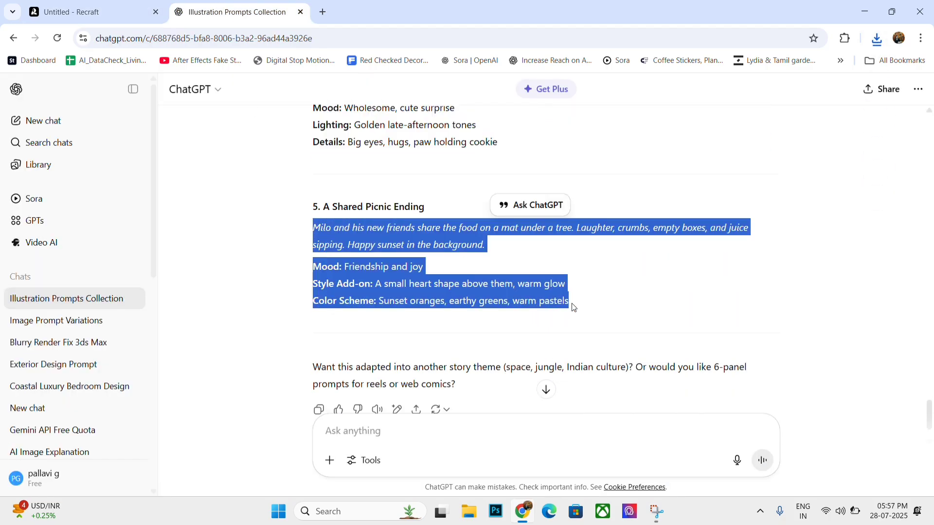
Return to Recraft, replace the selected frame's prompt with the copied shared-picnic text and generate the images.
{"action": "left_click", "coordinate": [90, 11]}
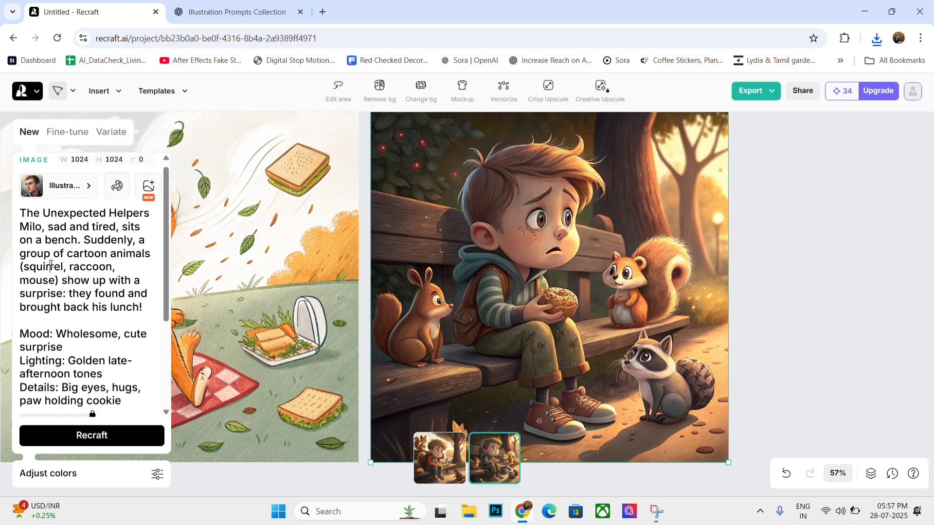
{"action": "key", "text": "ctrl+a"}
{"action": "key", "text": "ctrl+v"}
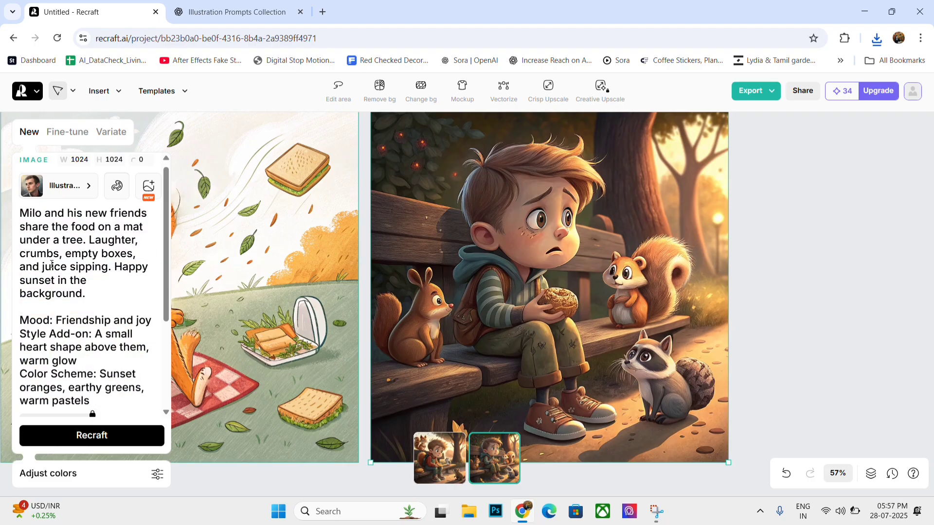
{"action": "key", "text": "ctrl+Return"}
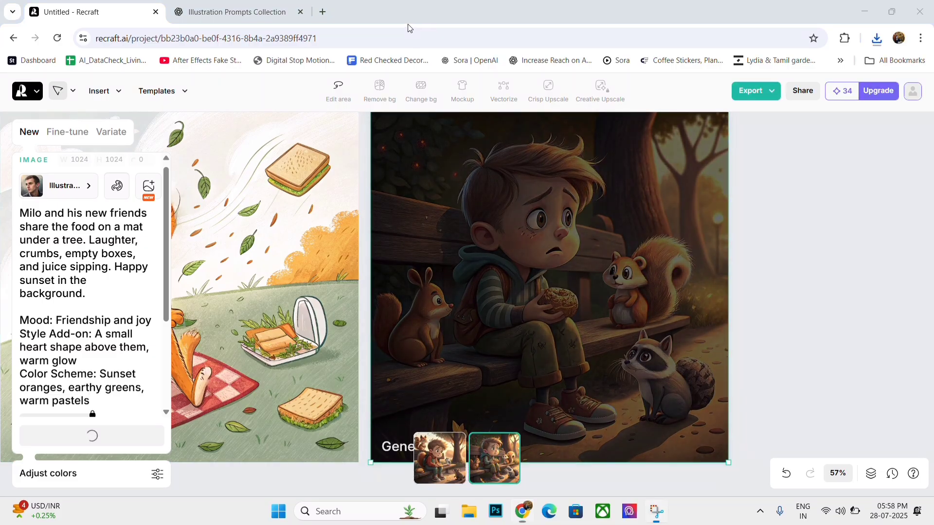
Inspect the first shared-picnic variation up close and export it as a 1024 × 1024 JPG.
{"action": "scroll", "coordinate": [603, 276], "scroll_direction": "up", "scroll_amount": 5}
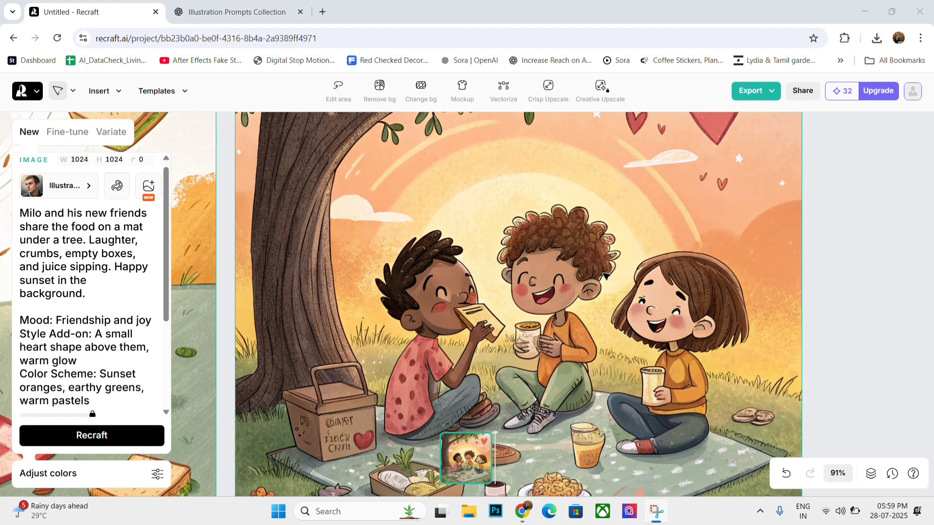
{"action": "scroll", "coordinate": [603, 276], "scroll_direction": "down", "scroll_amount": 5}
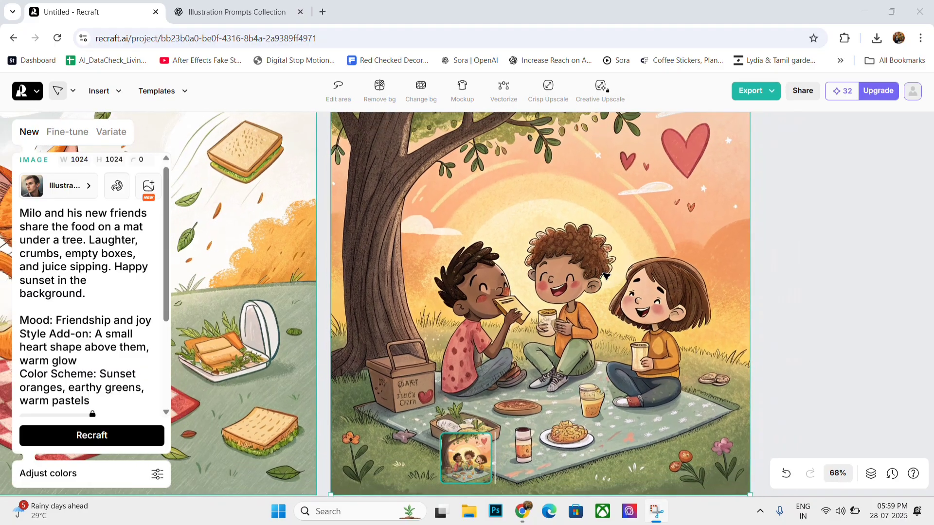
{"action": "scroll", "coordinate": [606, 275], "scroll_direction": "up", "scroll_amount": 3}
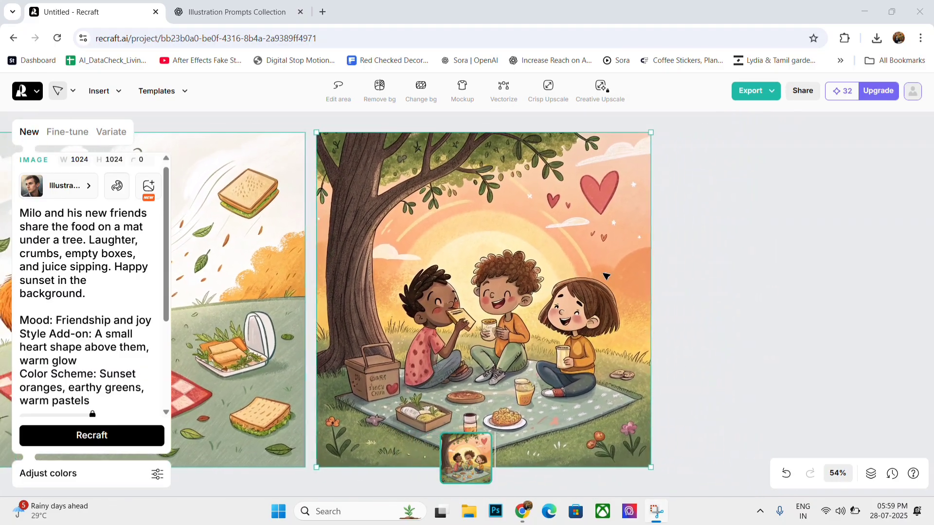
{"action": "scroll", "coordinate": [605, 276], "scroll_direction": "down", "scroll_amount": 2}
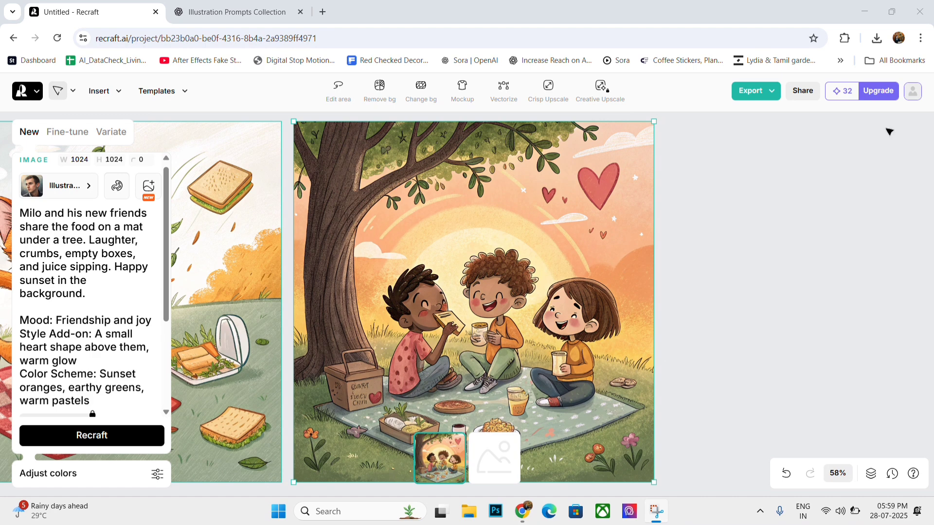
{"action": "left_click", "coordinate": [773, 91]}
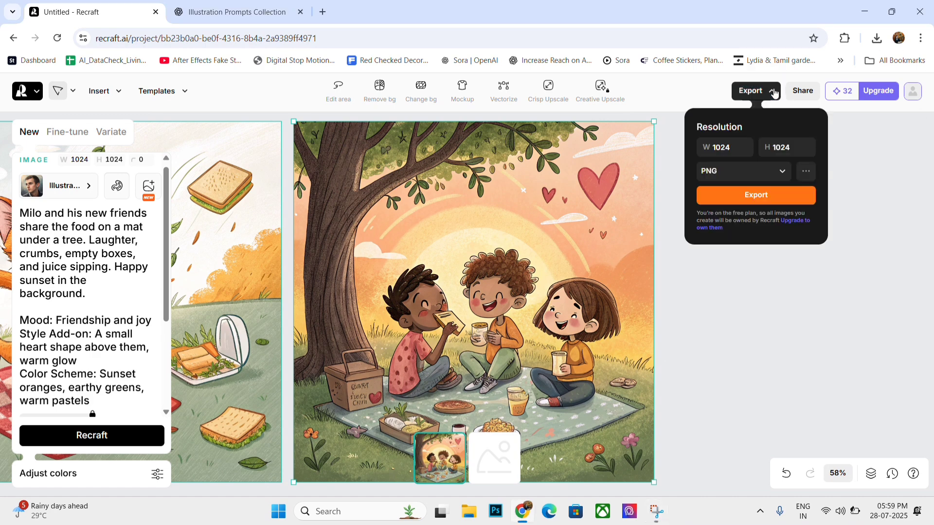
{"action": "left_click", "coordinate": [731, 167]}
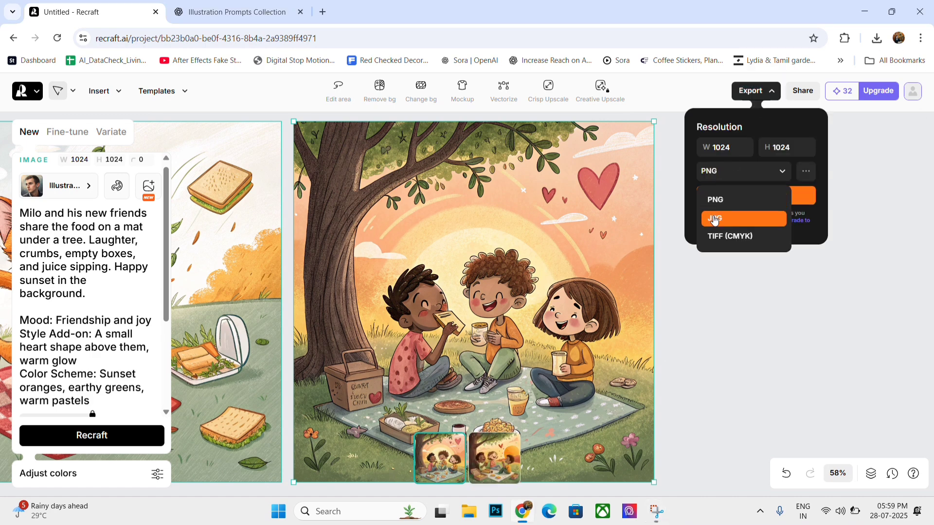
{"action": "left_click", "coordinate": [715, 217]}
{"action": "left_click", "coordinate": [734, 204]}
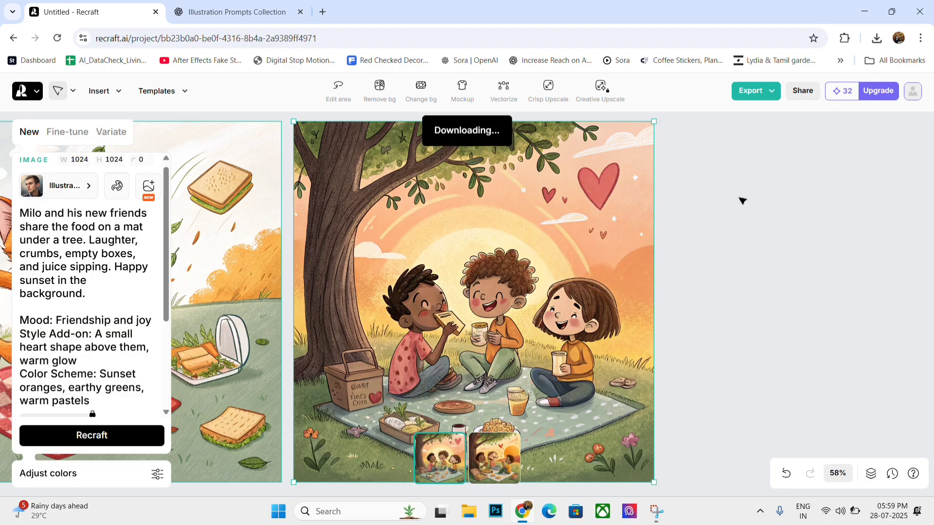
Select the second shared-picnic variation, inspect it up close and export it as a 1024 × 1024 JPG.
{"action": "left_click", "coordinate": [502, 466]}
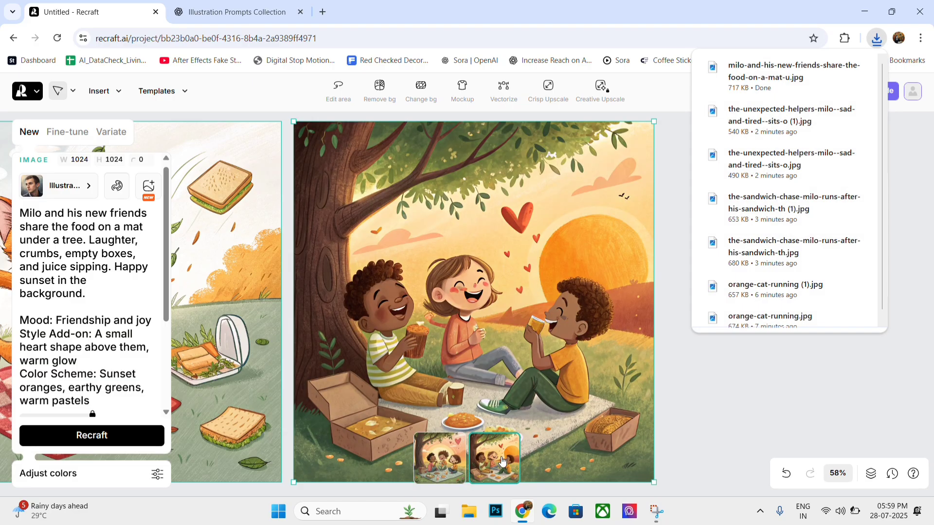
{"action": "scroll", "coordinate": [376, 304], "scroll_direction": "up", "scroll_amount": 5}
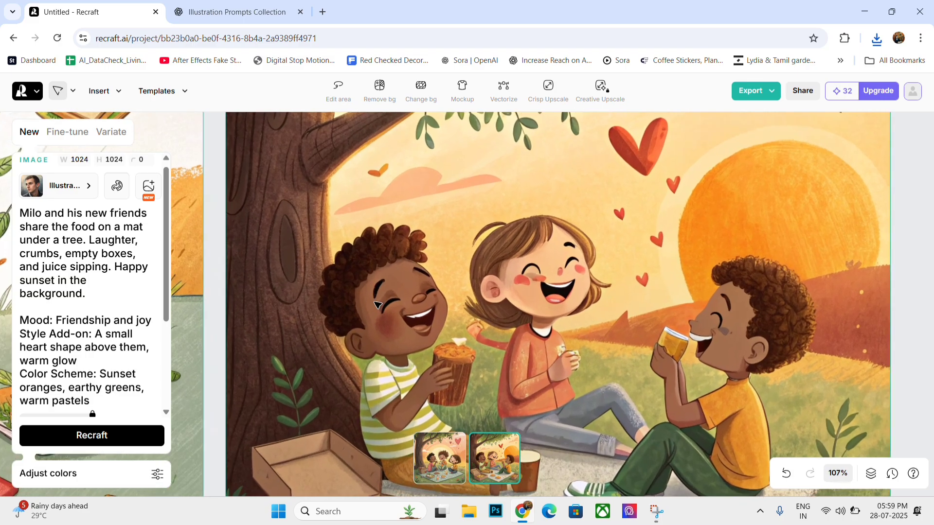
{"action": "scroll", "coordinate": [377, 305], "scroll_direction": "down", "scroll_amount": 6}
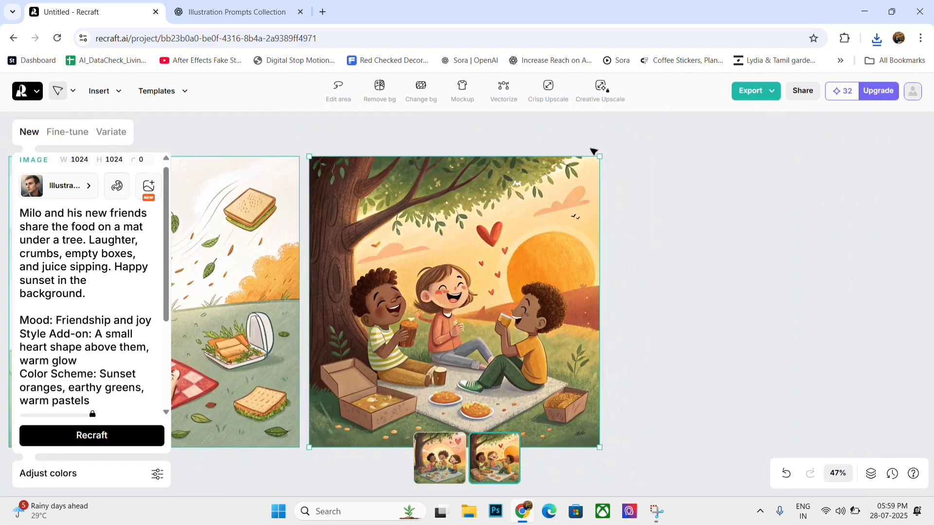
{"action": "left_click", "coordinate": [773, 93]}
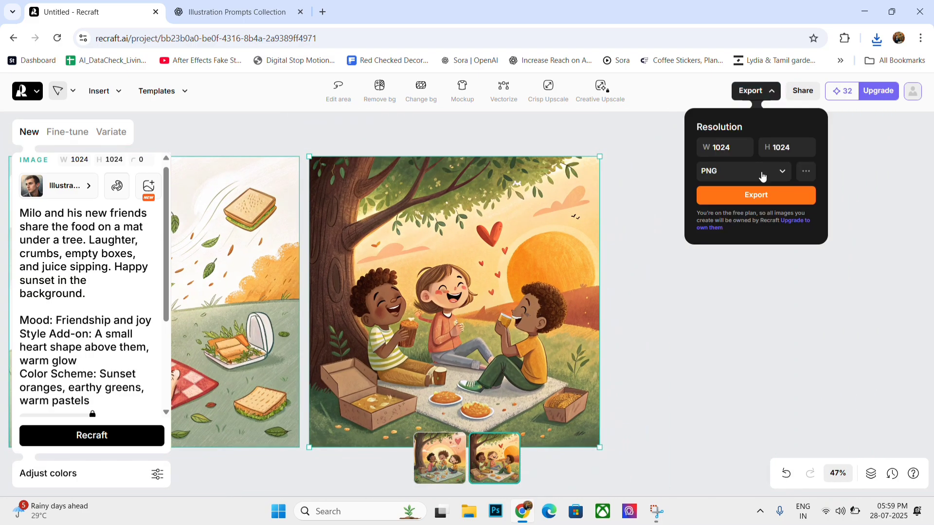
{"action": "left_click", "coordinate": [761, 176]}
{"action": "left_click", "coordinate": [738, 220]}
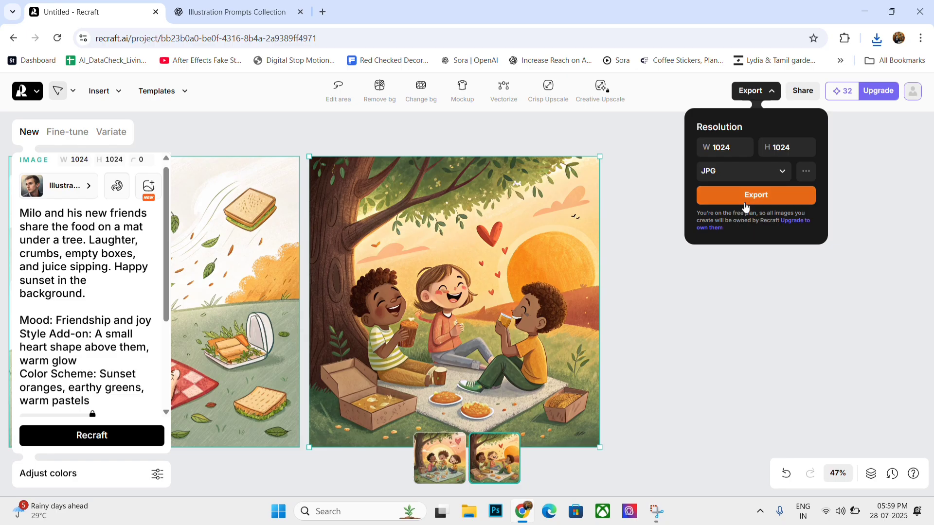
{"action": "left_click", "coordinate": [744, 200]}
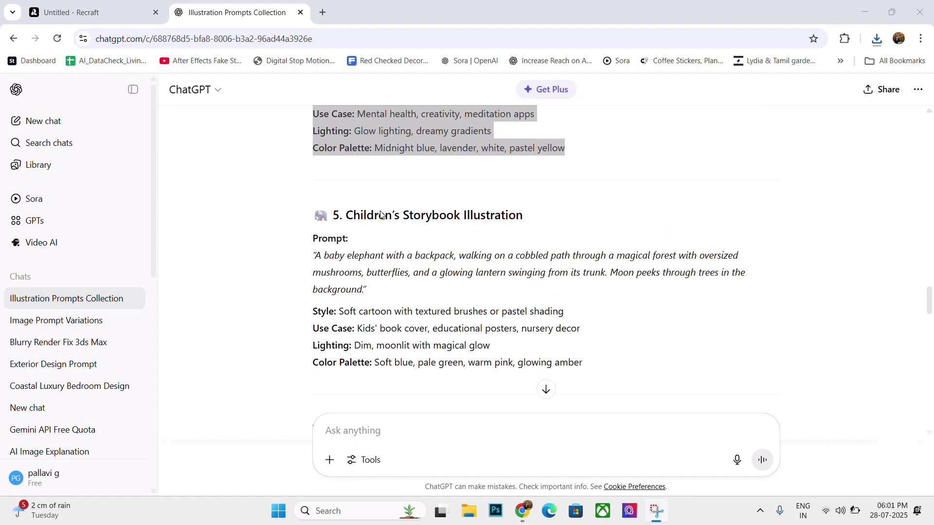
Copy the "Children's Storybook Illustration" prompt with its Style to Color Palette lines from ChatGPT and generate Recraft images from it in the selected frame.
{"action": "scroll", "coordinate": [382, 215], "scroll_direction": "down", "scroll_amount": 1}
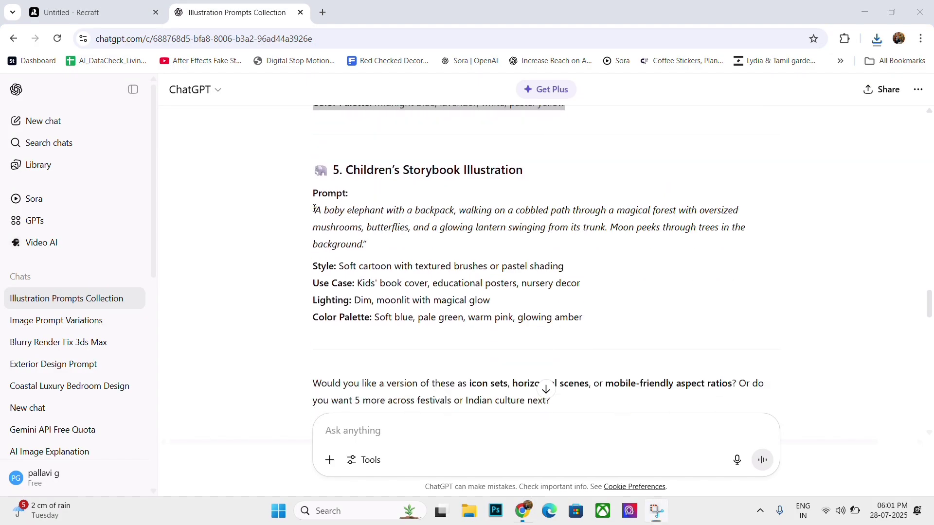
{"action": "left_click_drag", "start_coordinate": [314, 209], "coordinate": [593, 328]}
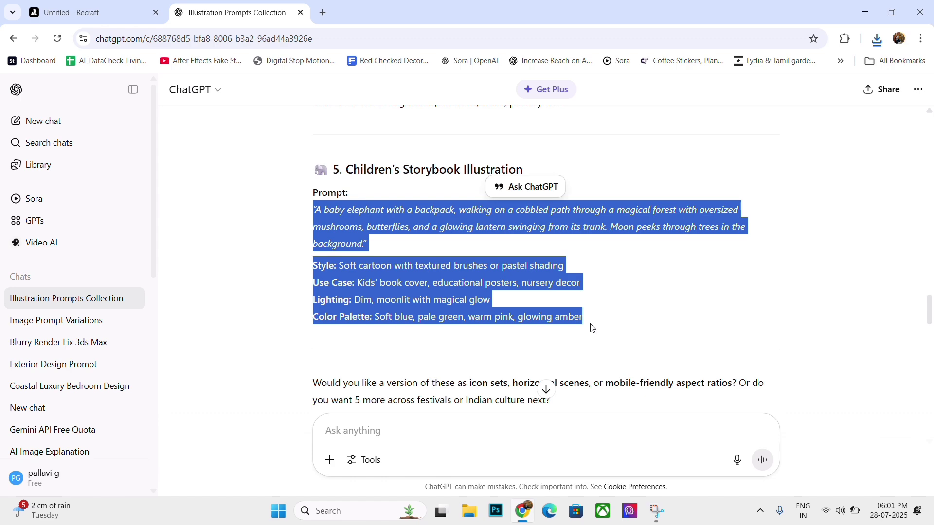
{"action": "left_click", "coordinate": [116, 4]}
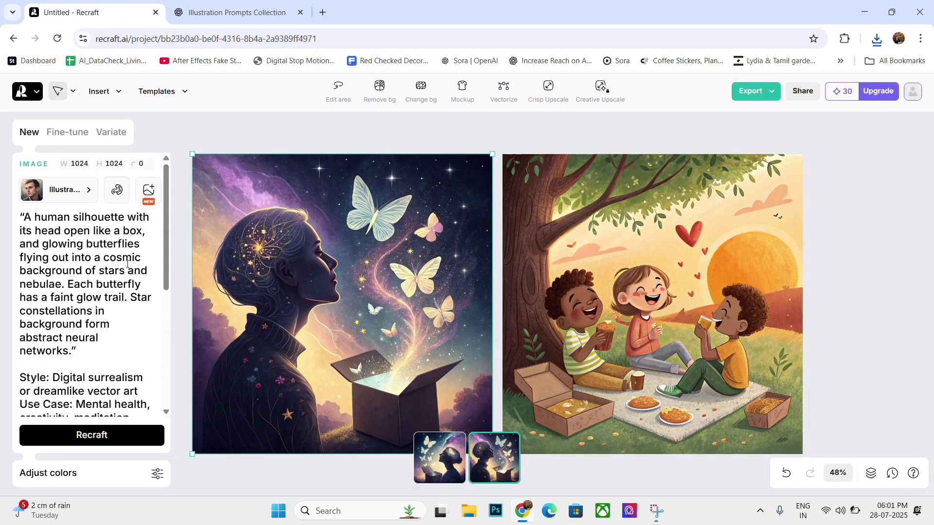
{"action": "key", "text": "ctrl+a"}
{"action": "key", "text": "ctrl+v"}
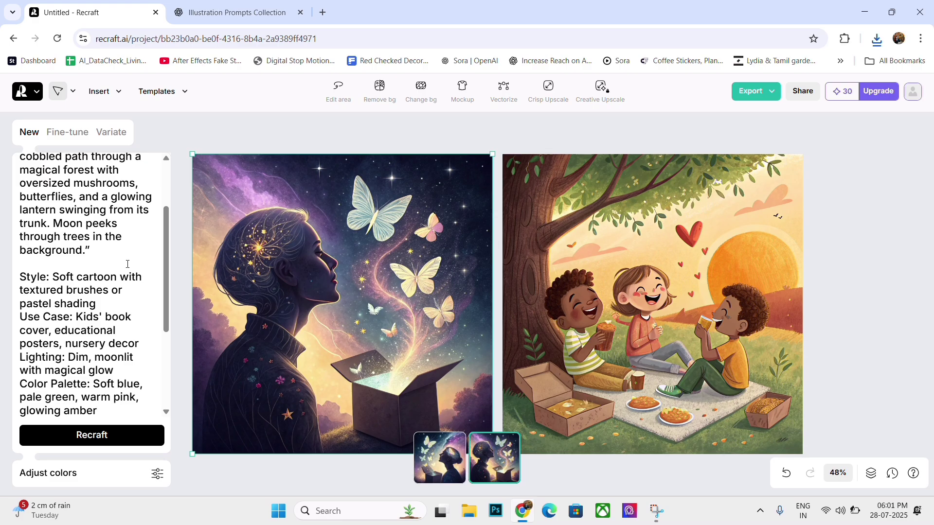
{"action": "key", "text": "Return"}
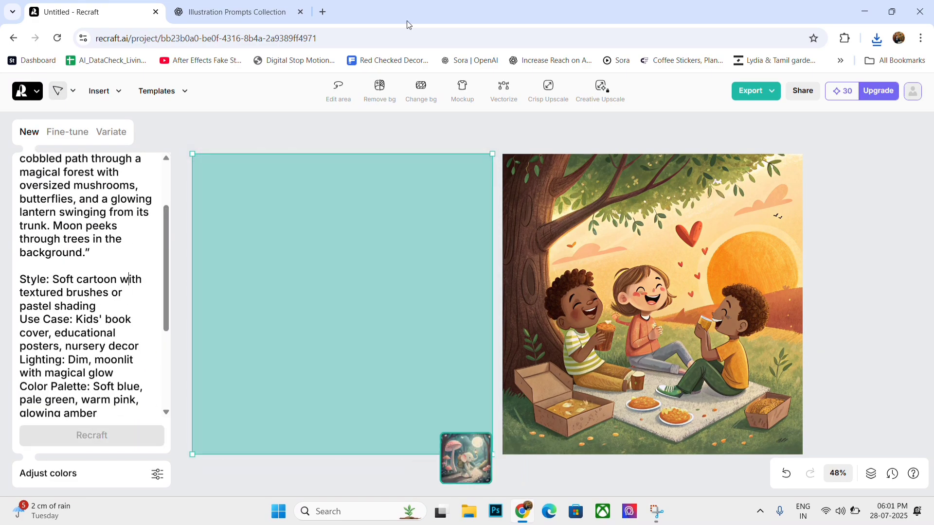
Look over the first baby elephant variation and its prompt, and export the image as a 1024 × 1024 JPG.
{"action": "scroll", "coordinate": [367, 291], "scroll_direction": "up", "scroll_amount": 1}
{"action": "scroll", "coordinate": [366, 291], "scroll_direction": "up", "scroll_amount": 3}
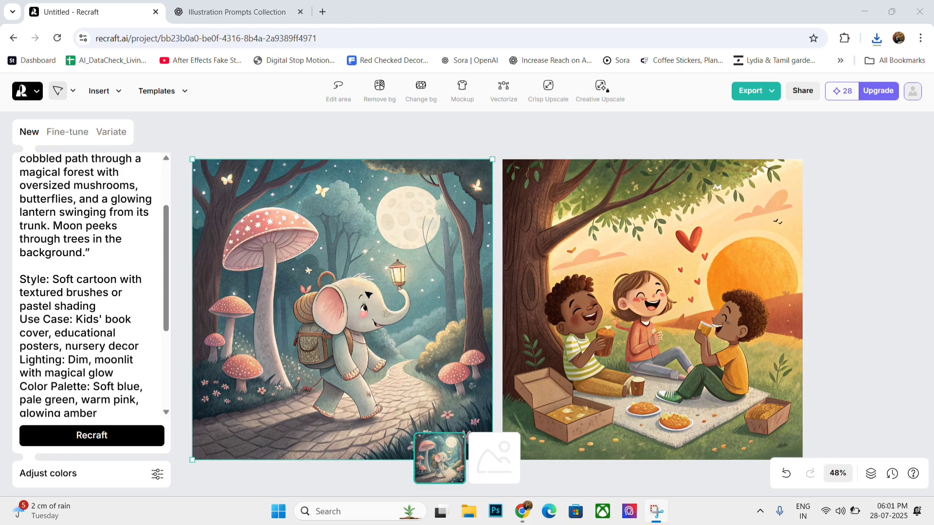
{"action": "scroll", "coordinate": [368, 294], "scroll_direction": "down", "scroll_amount": 2}
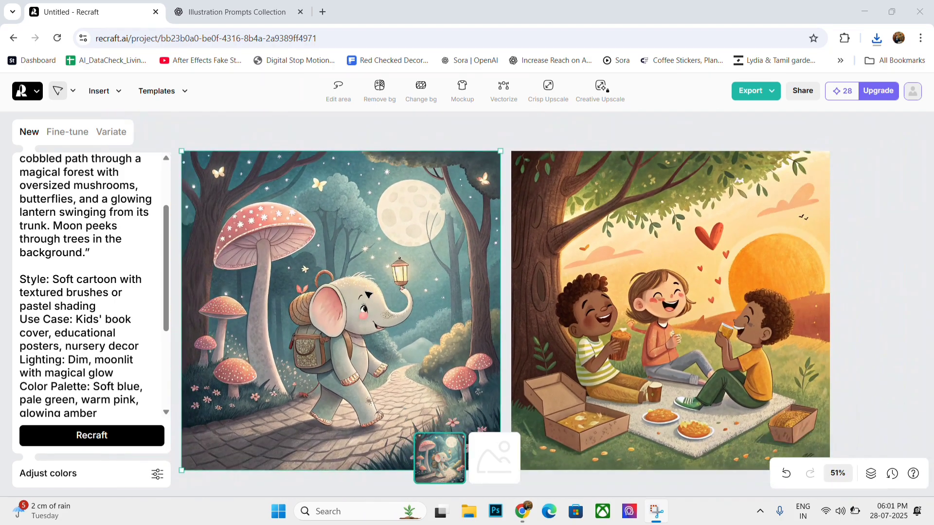
{"action": "scroll", "coordinate": [72, 323], "scroll_direction": "up", "scroll_amount": 3}
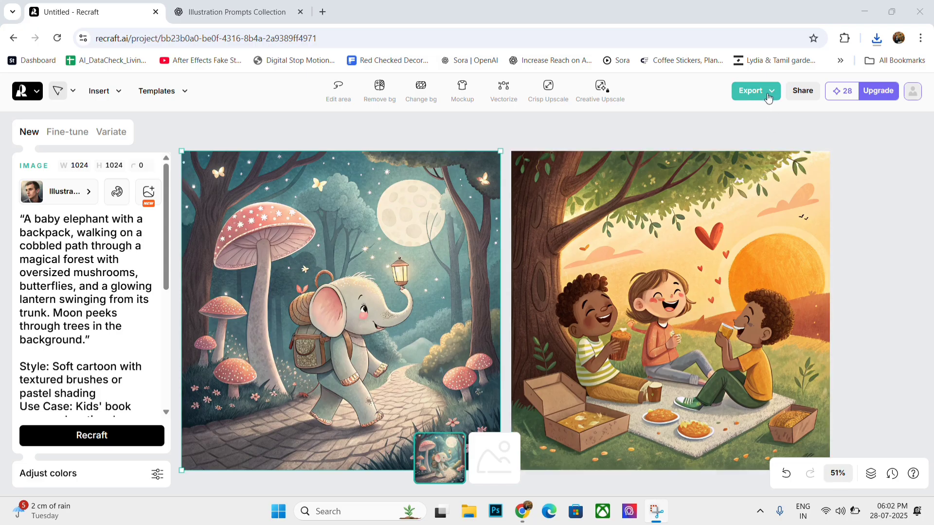
{"action": "left_click", "coordinate": [750, 90]}
{"action": "left_click", "coordinate": [741, 172]}
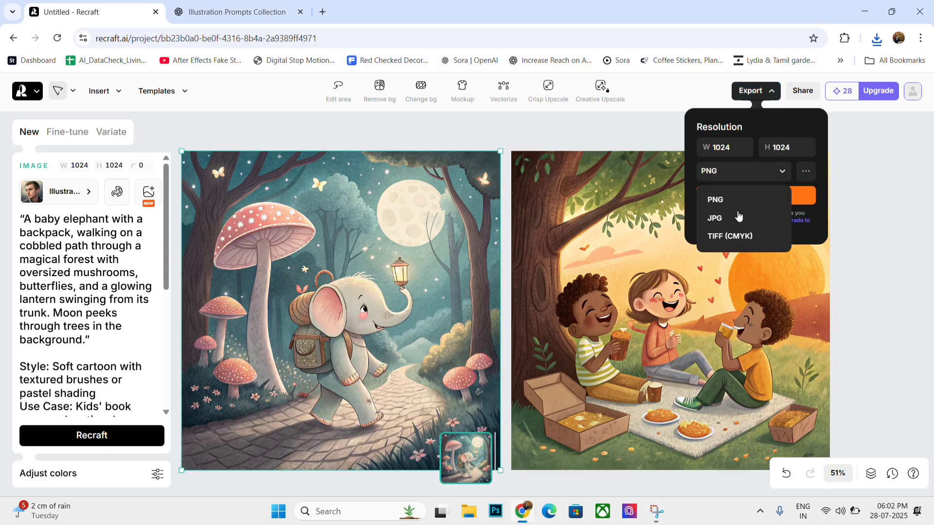
{"action": "left_click", "coordinate": [738, 217]}
{"action": "left_click", "coordinate": [753, 195]}
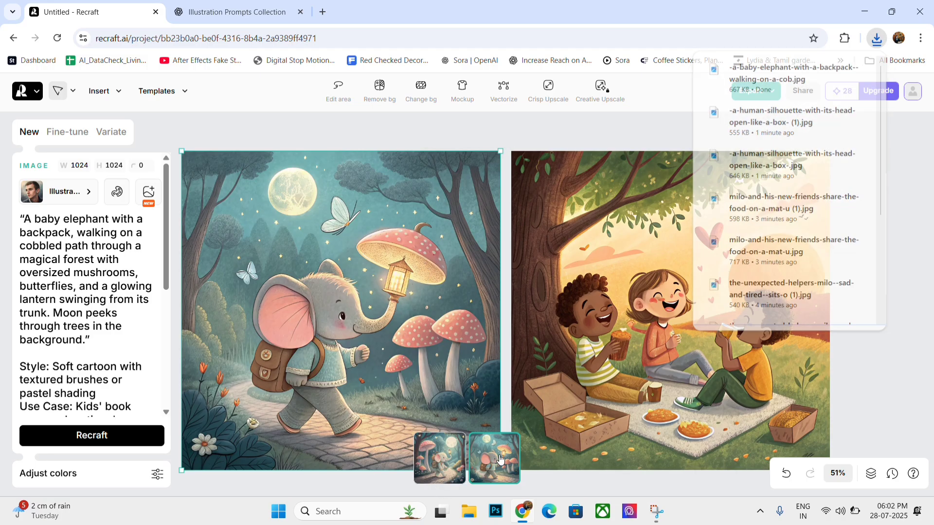
Export the second baby elephant variation as a 1024 × 1024 JPG.
{"action": "left_click", "coordinate": [769, 95]}
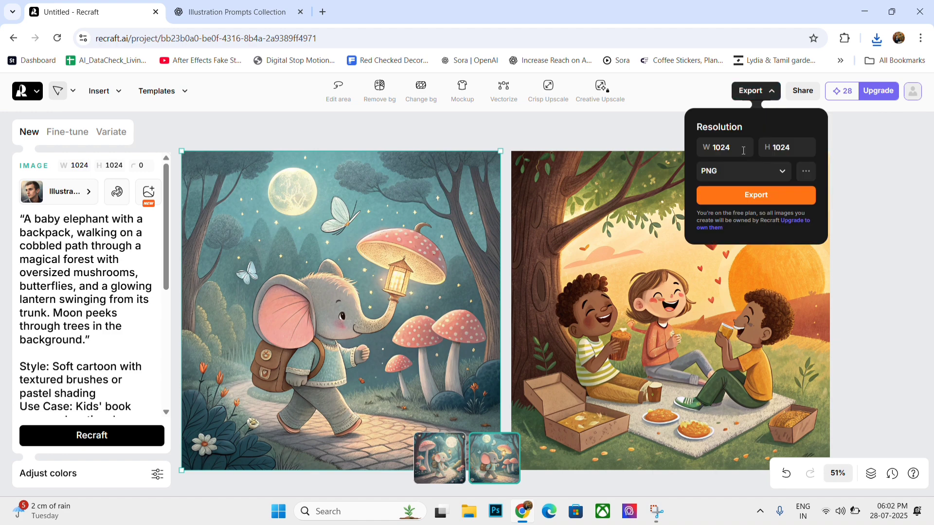
{"action": "left_click", "coordinate": [741, 165]}
{"action": "left_click", "coordinate": [725, 219]}
{"action": "left_click", "coordinate": [730, 197]}
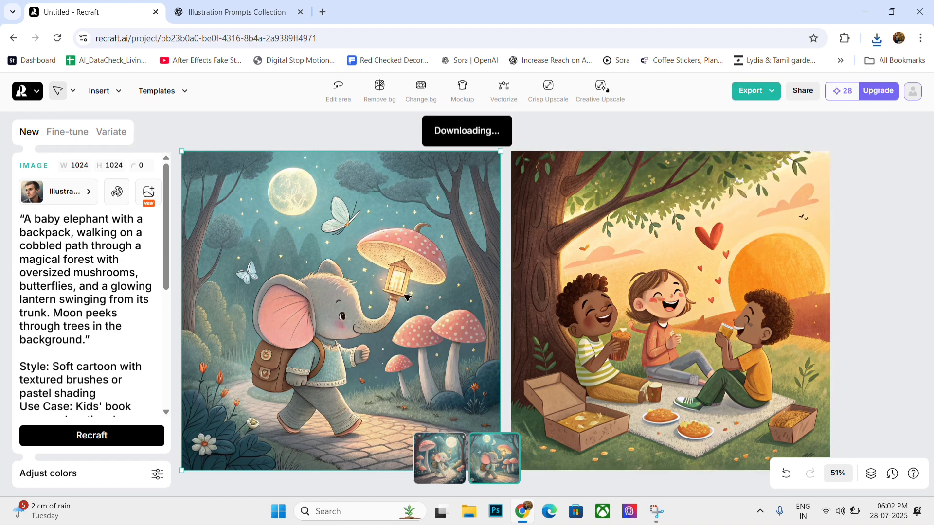
Switch to ChatGPT and copy the "Nature/Botanical Illustration" prompt text with its Style, Use Case, Lighting and Color Palette lines.
{"action": "left_click", "coordinate": [216, 10]}
{"action": "scroll", "coordinate": [378, 242], "scroll_direction": "up", "scroll_amount": 12}
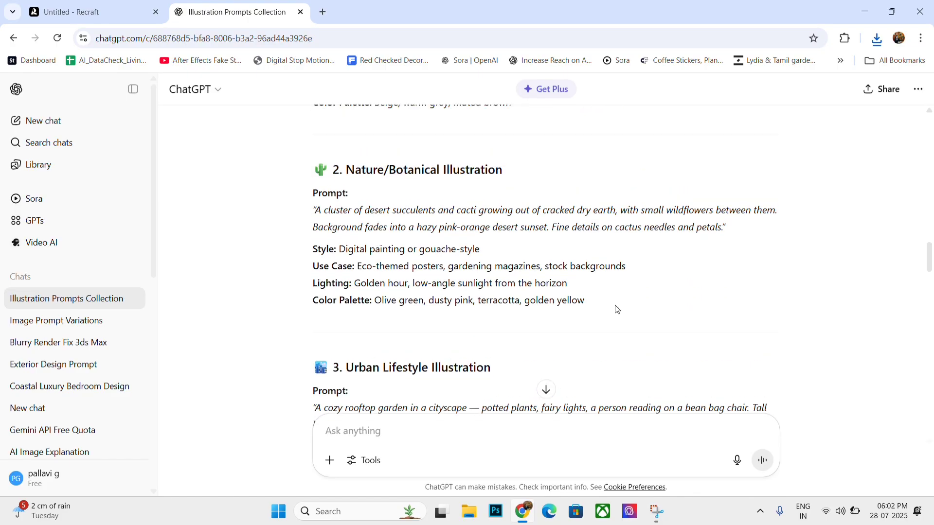
{"action": "left_click_drag", "start_coordinate": [595, 304], "coordinate": [317, 210]}
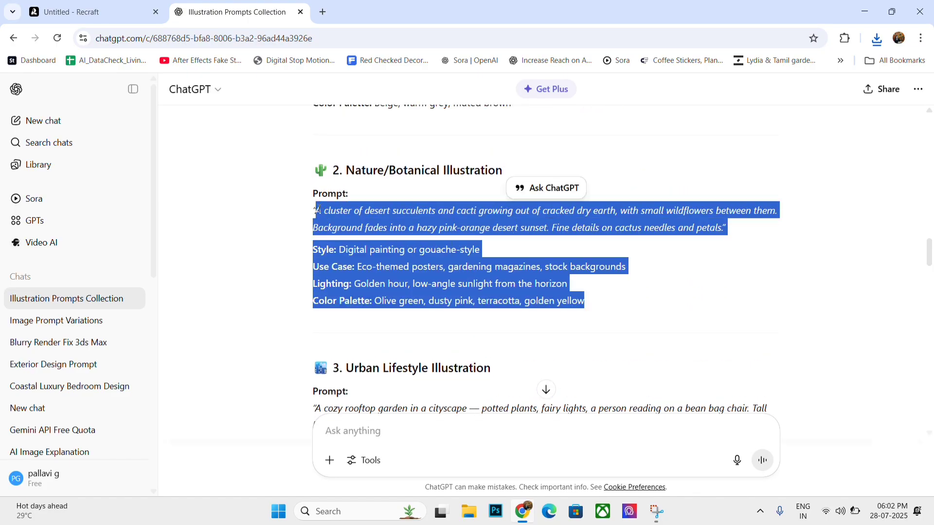
Return to Recraft and replace the baby elephant prompt with the copied desert succulents and cacti text.
{"action": "left_click", "coordinate": [112, 13]}
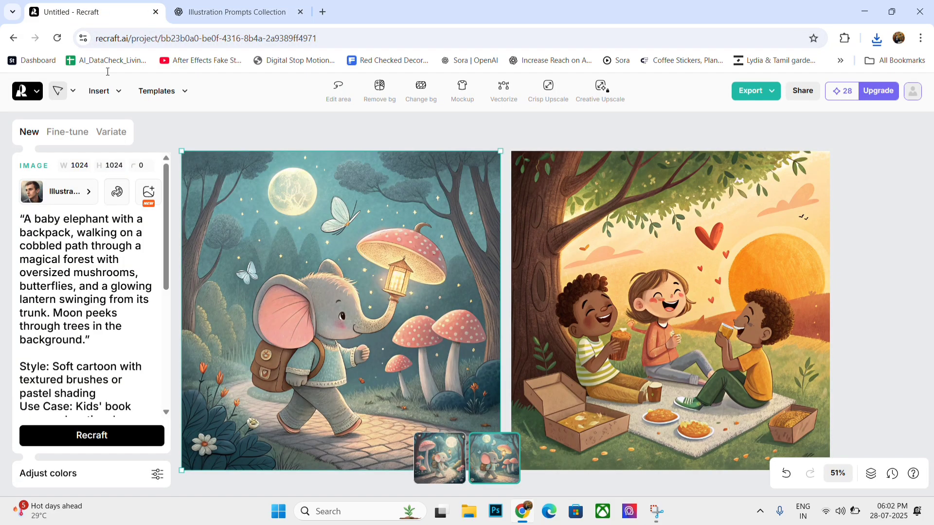
{"action": "left_click", "coordinate": [135, 303]}
{"action": "key", "text": "ctrl+a"}
{"action": "key", "text": "ctrl+v"}
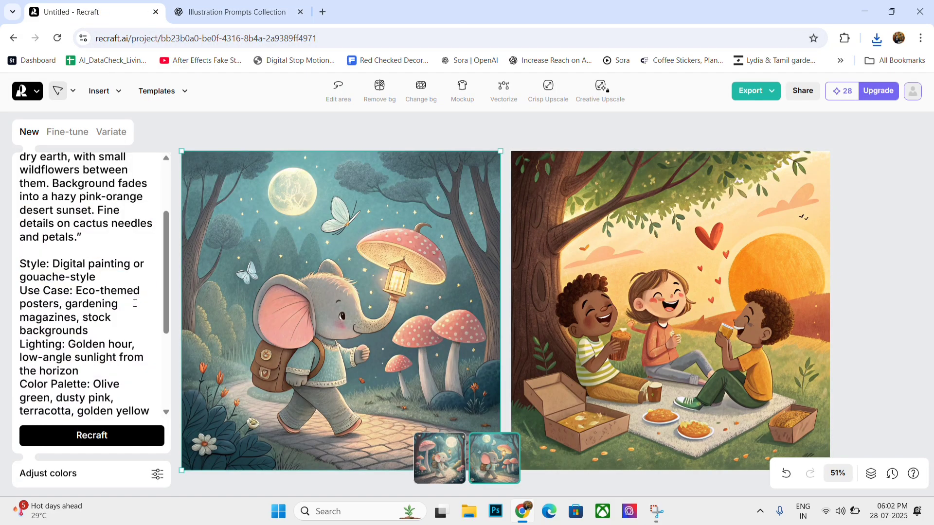
{"action": "scroll", "coordinate": [135, 303], "scroll_direction": "up", "scroll_amount": 3}
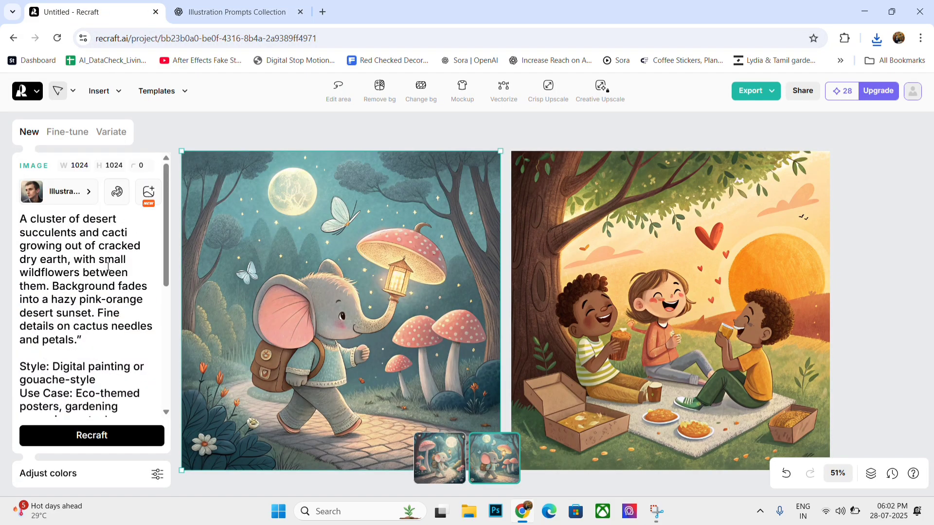
Apply the Cartoon style from the Vector art styles to the selected frame and generate the desert images.
{"action": "left_click", "coordinate": [76, 194]}
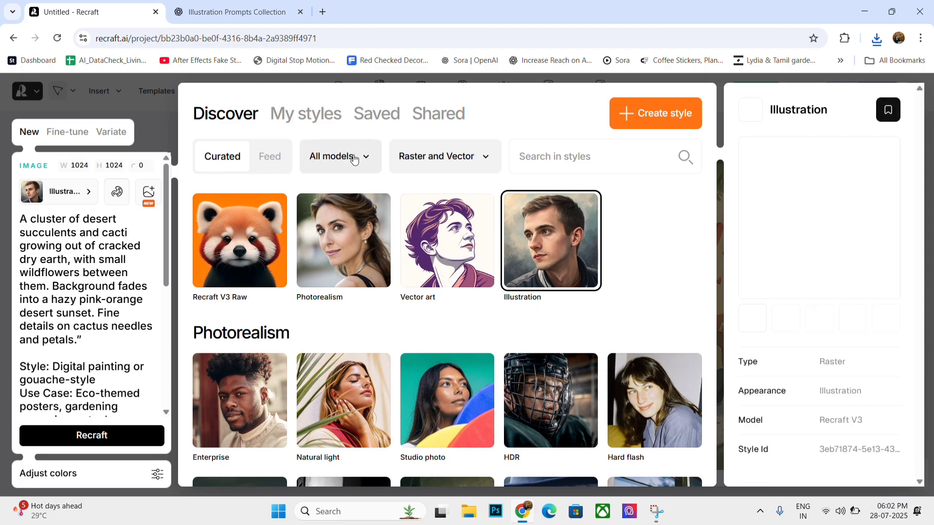
{"action": "left_click", "coordinate": [422, 165]}
{"action": "left_click", "coordinate": [424, 318]}
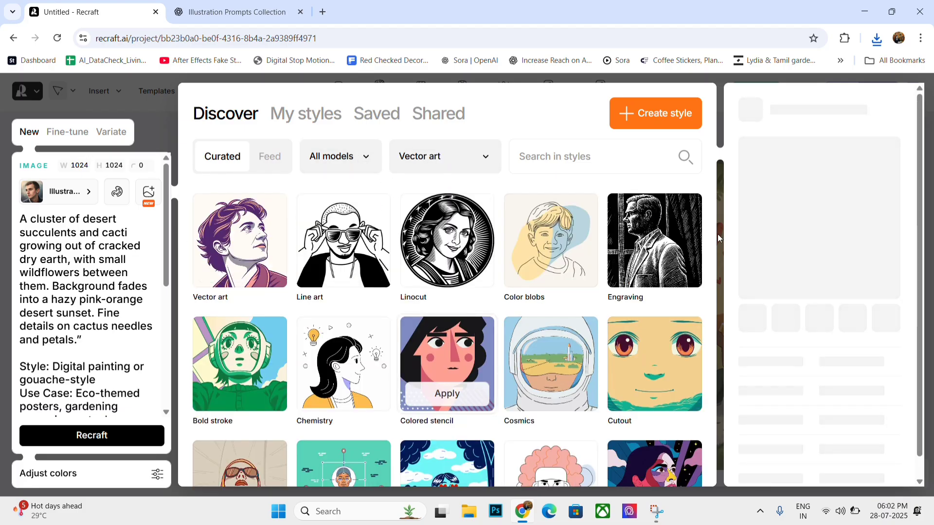
{"action": "scroll", "coordinate": [632, 380], "scroll_direction": "down", "scroll_amount": 5}
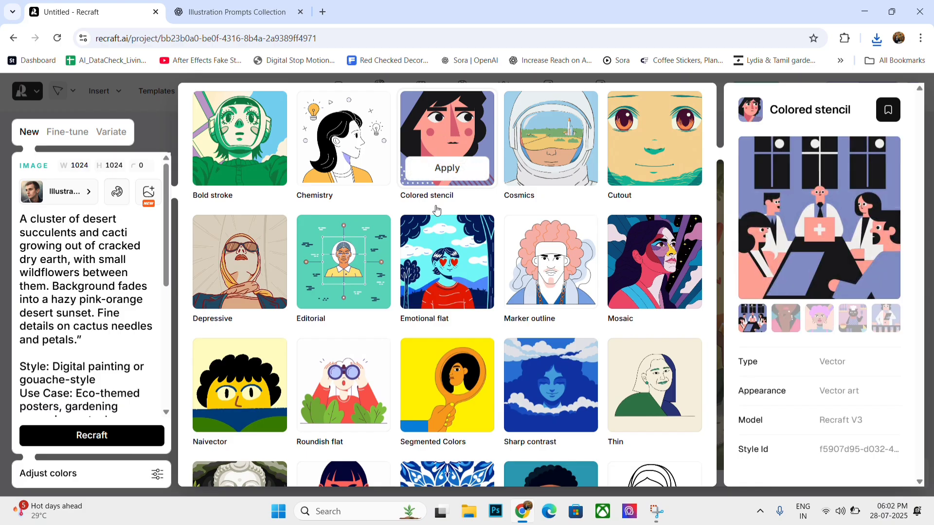
{"action": "scroll", "coordinate": [549, 282], "scroll_direction": "down", "scroll_amount": 2}
{"action": "scroll", "coordinate": [550, 282], "scroll_direction": "down", "scroll_amount": 5}
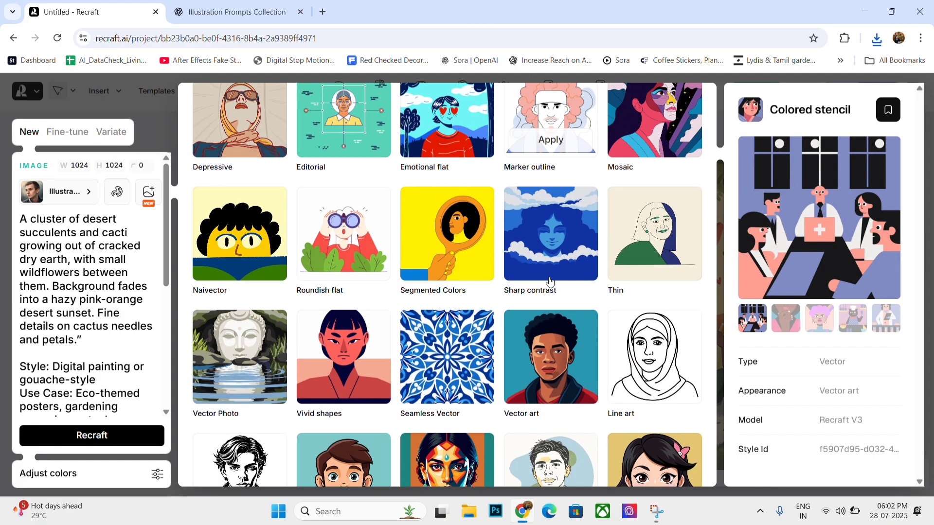
{"action": "scroll", "coordinate": [550, 281], "scroll_direction": "down", "scroll_amount": 3}
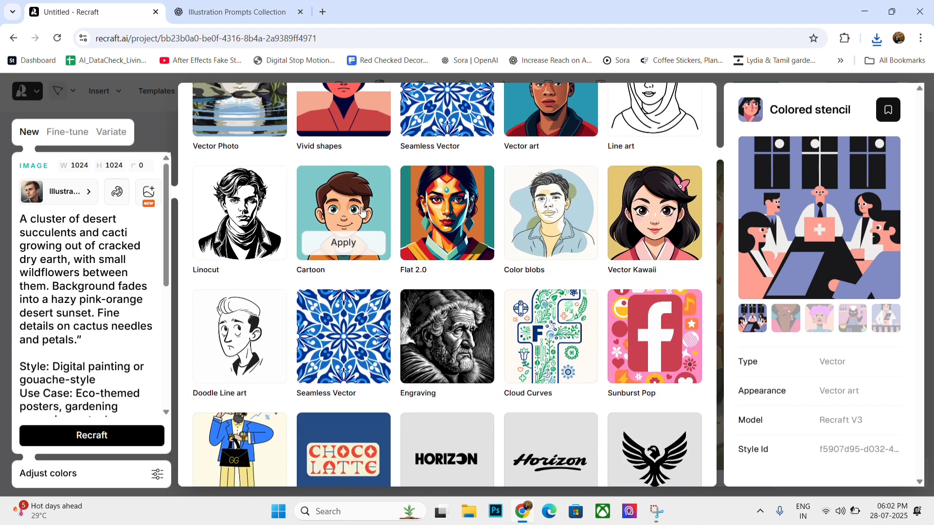
{"action": "left_click", "coordinate": [343, 242]}
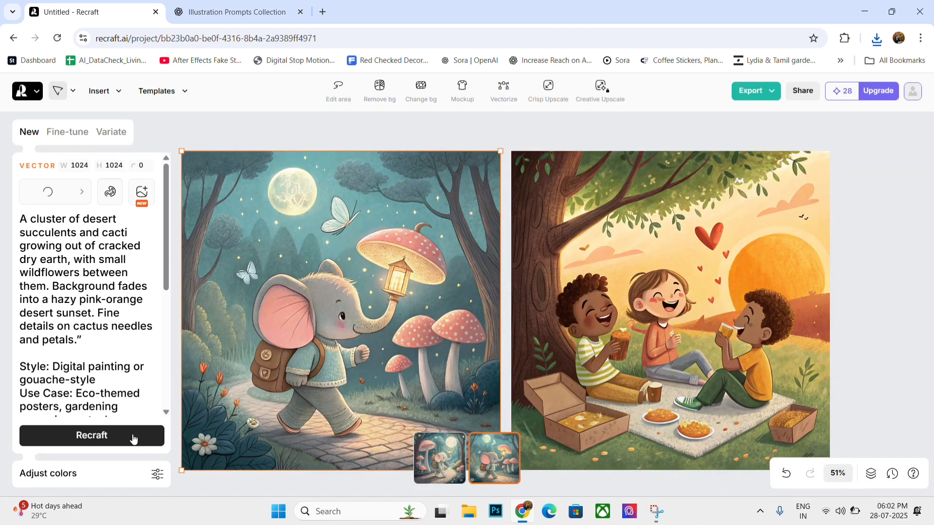
{"action": "left_click", "coordinate": [133, 436]}
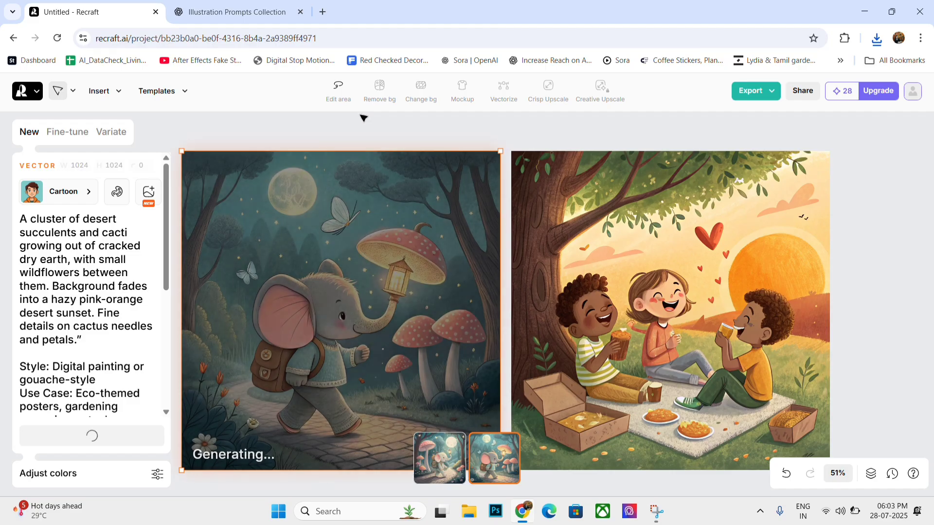
Compare the two generated desert cactus variations and examine the second one up close.
{"action": "scroll", "coordinate": [314, 210], "scroll_direction": "down", "scroll_amount": 1}
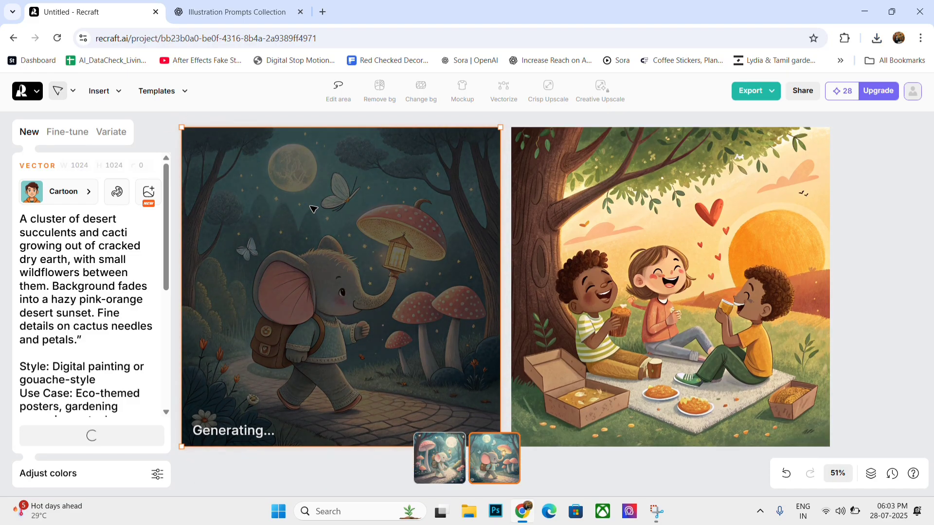
{"action": "scroll", "coordinate": [313, 209], "scroll_direction": "up", "scroll_amount": 3}
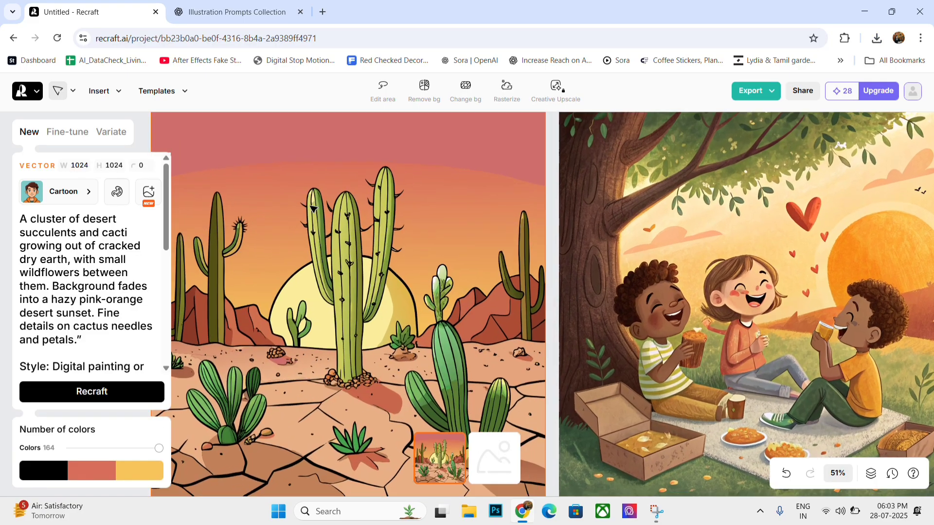
{"action": "scroll", "coordinate": [314, 210], "scroll_direction": "down", "scroll_amount": 4}
{"action": "scroll", "coordinate": [314, 209], "scroll_direction": "up", "scroll_amount": 1}
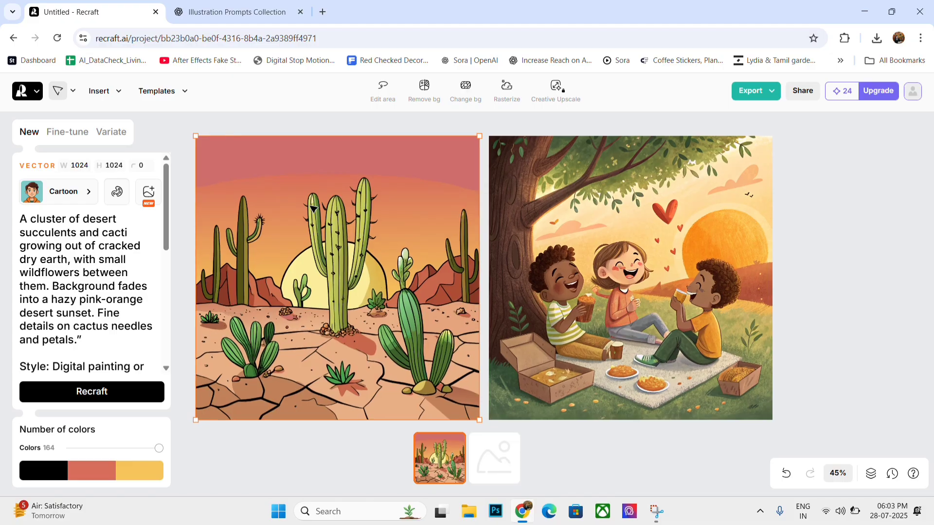
{"action": "scroll", "coordinate": [313, 209], "scroll_direction": "left", "scroll_amount": 2}
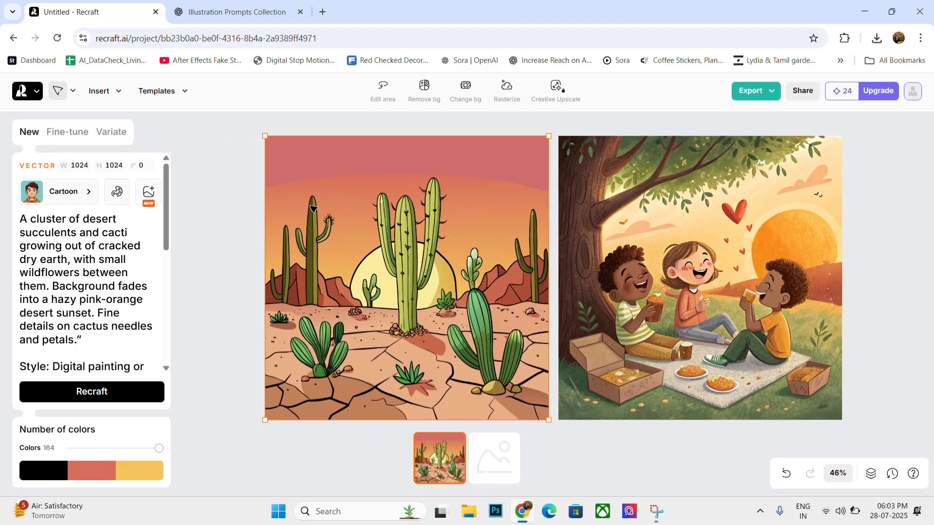
{"action": "left_click", "coordinate": [490, 457]}
{"action": "left_click", "coordinate": [442, 459]}
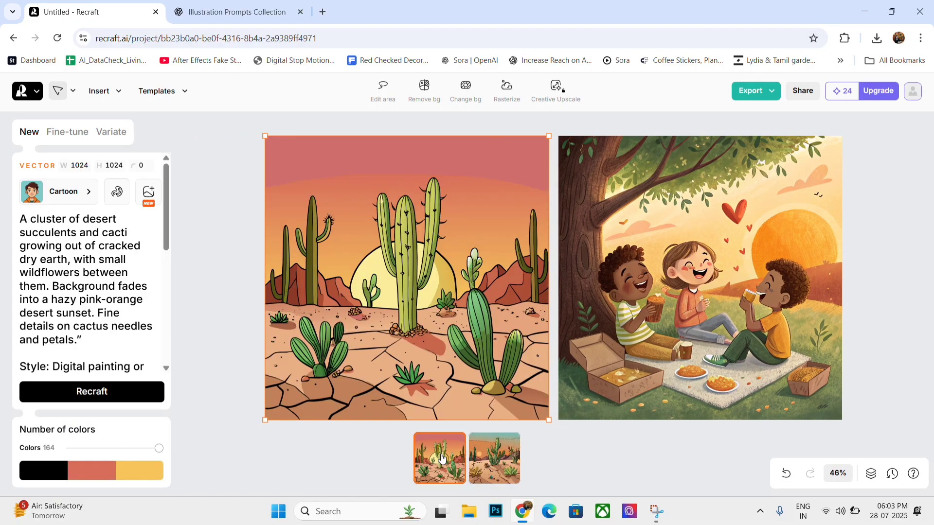
{"action": "scroll", "coordinate": [121, 351], "scroll_direction": "down", "scroll_amount": 1}
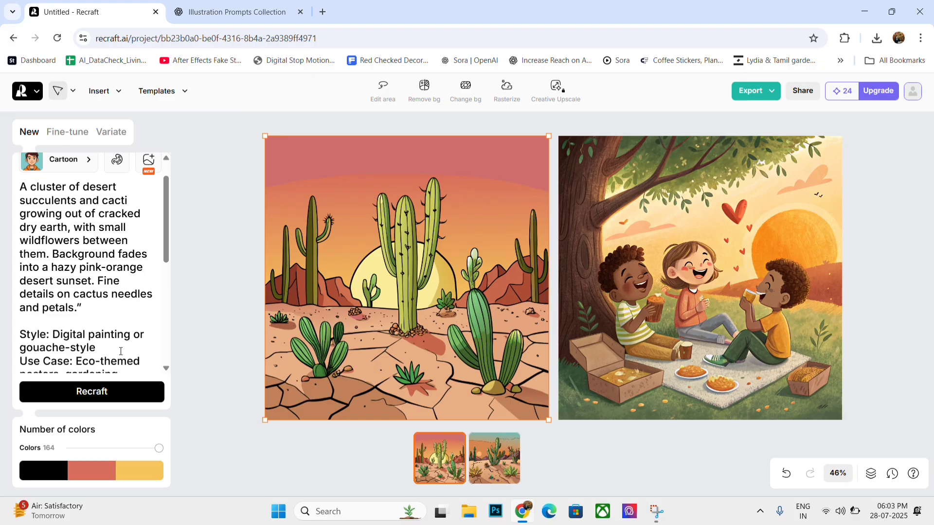
{"action": "left_click", "coordinate": [490, 458]}
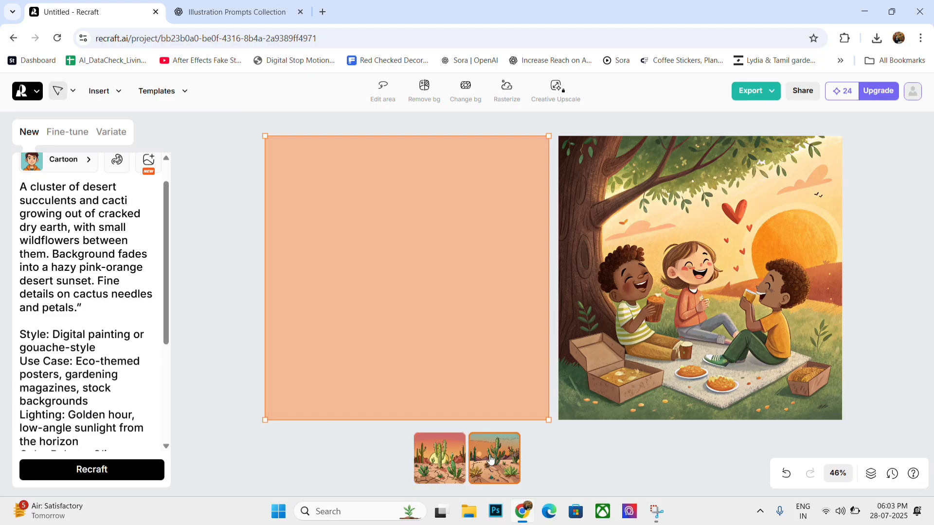
{"action": "left_click", "coordinate": [438, 457]}
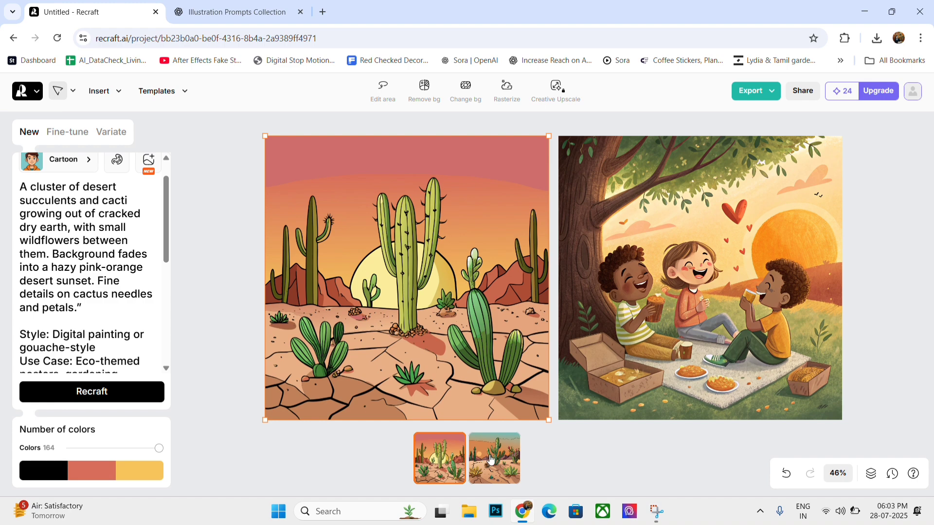
{"action": "left_click", "coordinate": [491, 459]}
{"action": "scroll", "coordinate": [428, 245], "scroll_direction": "up", "scroll_amount": 5}
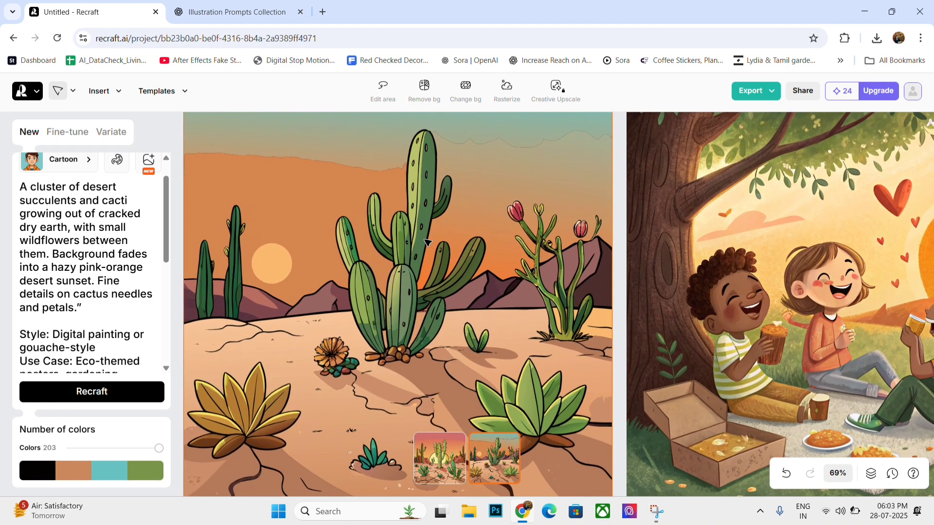
{"action": "scroll", "coordinate": [428, 243], "scroll_direction": "down", "scroll_amount": 3}
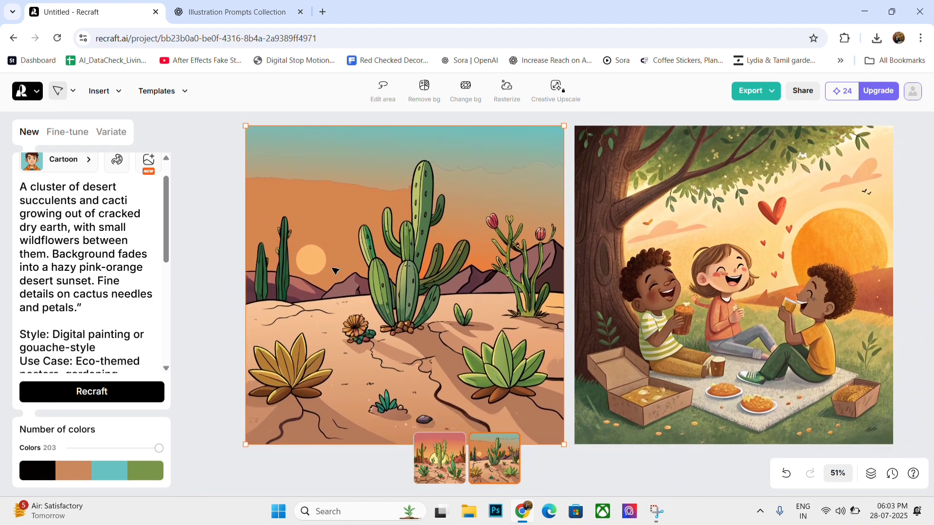